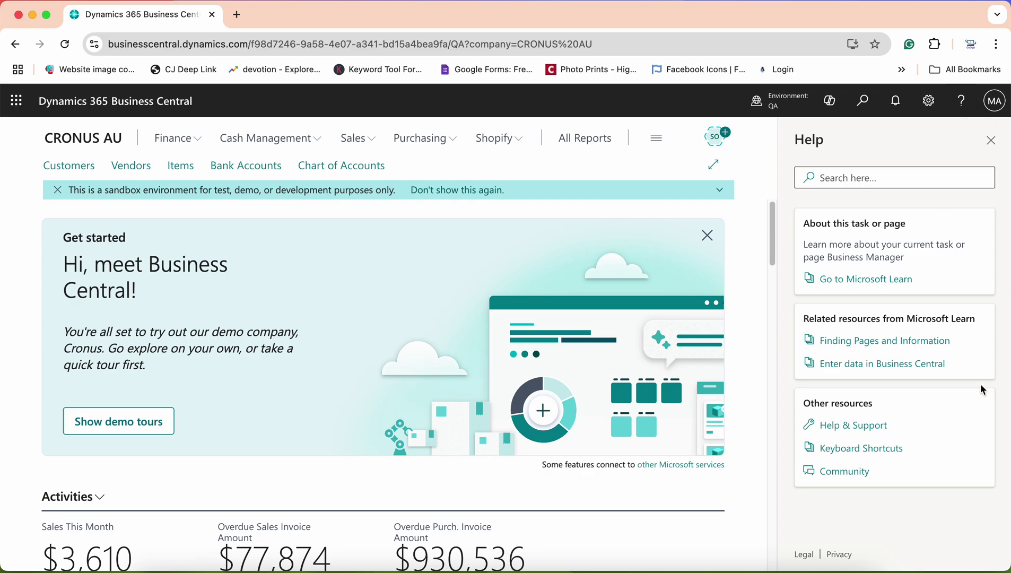
Open the Help & Support page and review its sections through Troubleshooting, including the version information
left_click(854, 428)
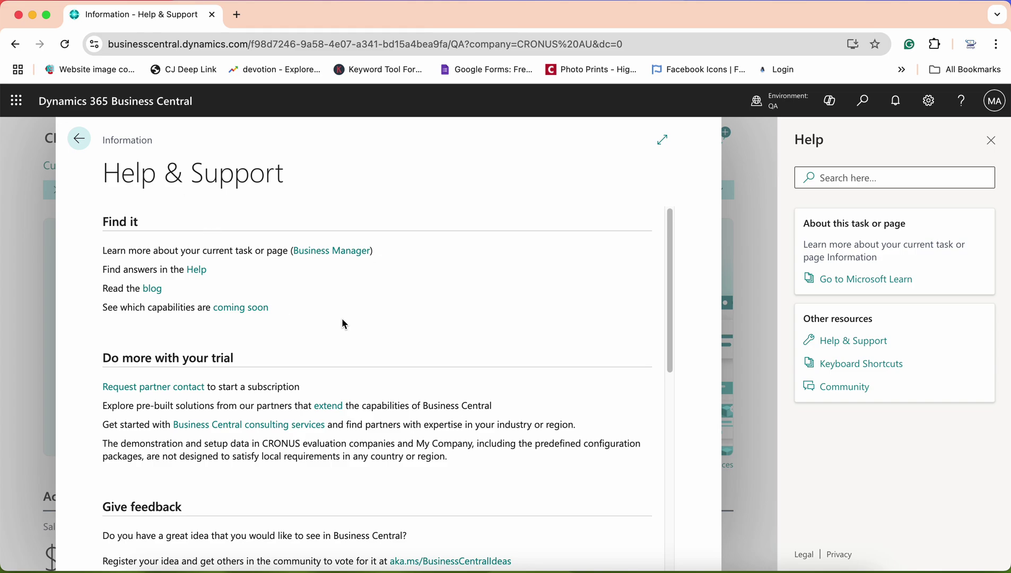
scroll(350, 325, "down", 1)
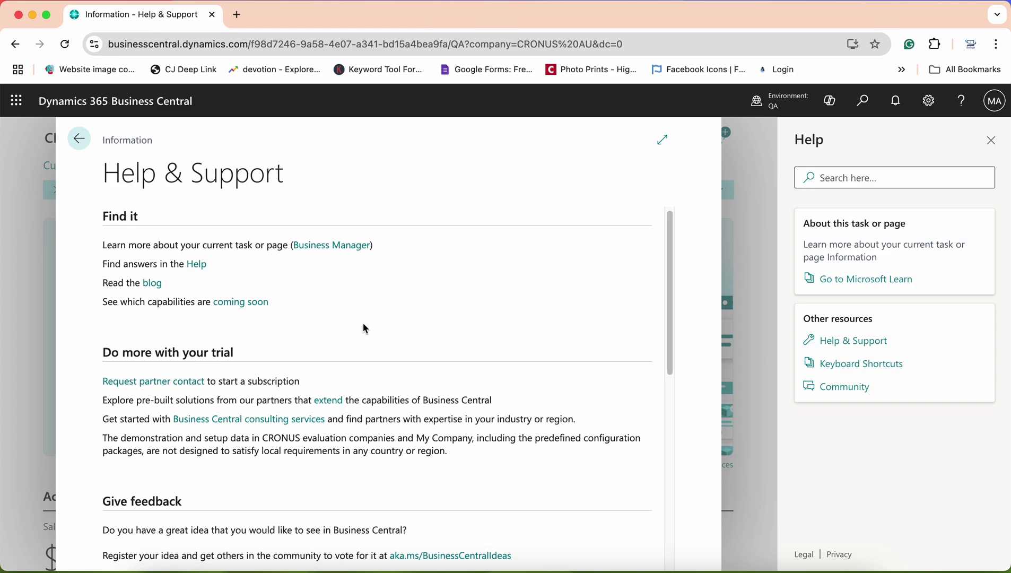
scroll(365, 328, "down", 3)
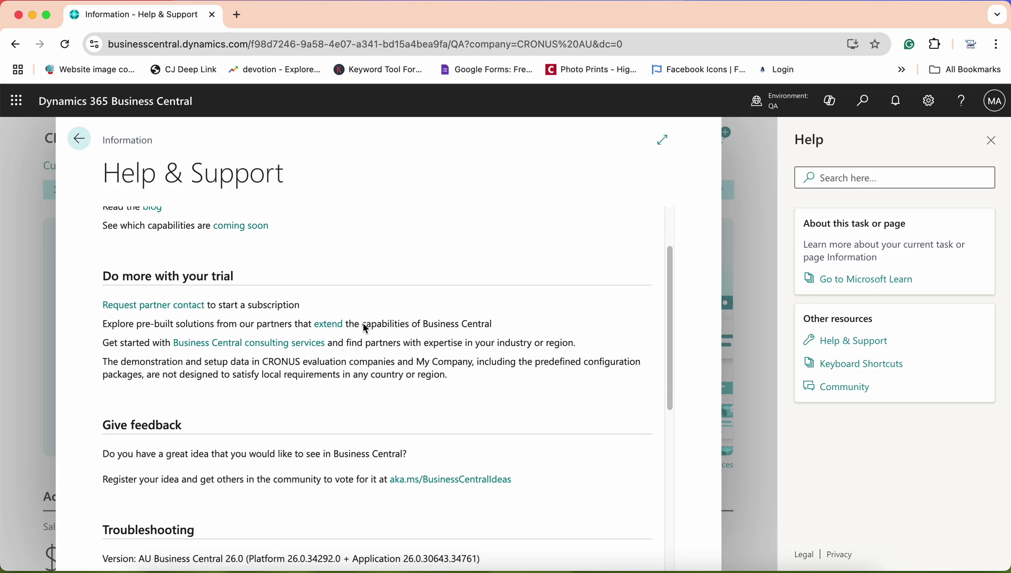
scroll(366, 329, "down", 3)
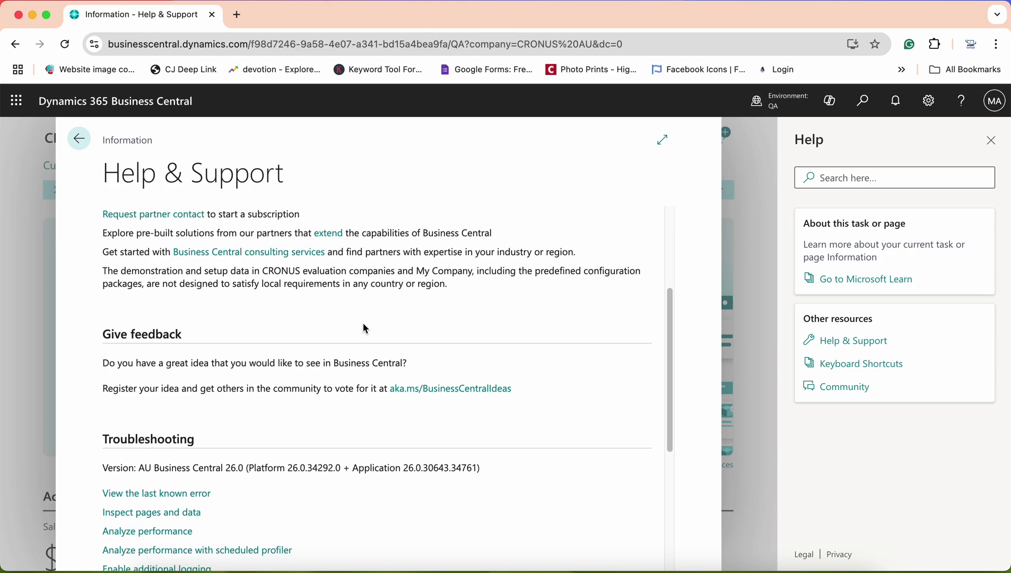
scroll(366, 329, "up", 5)
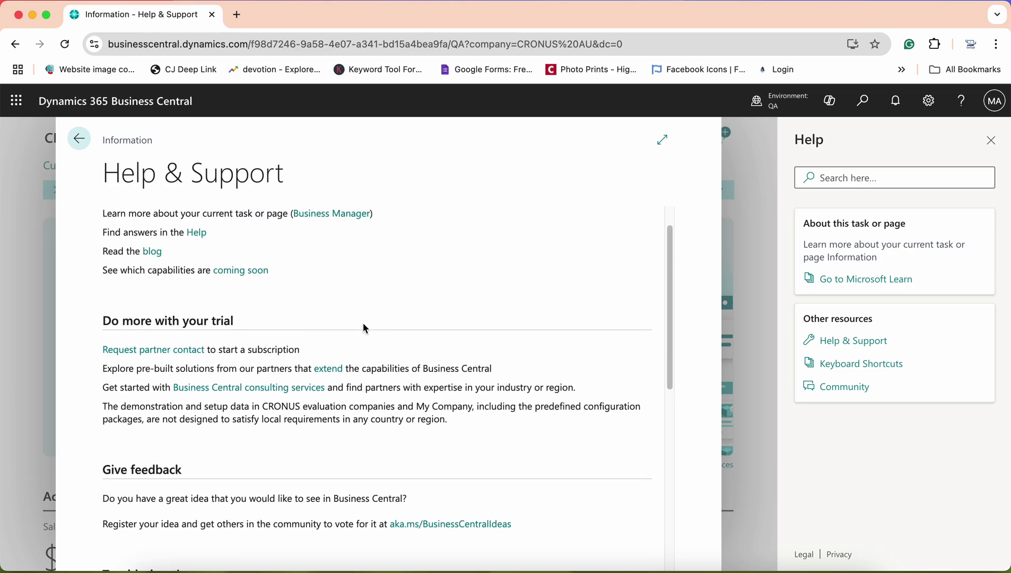
scroll(365, 328, "down", 4)
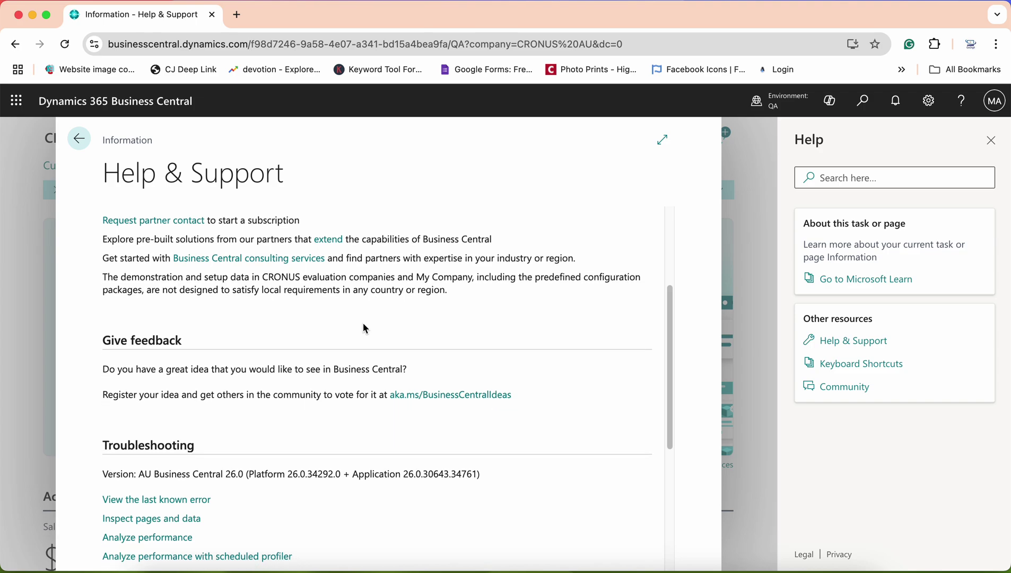
scroll(225, 459, "down", 2)
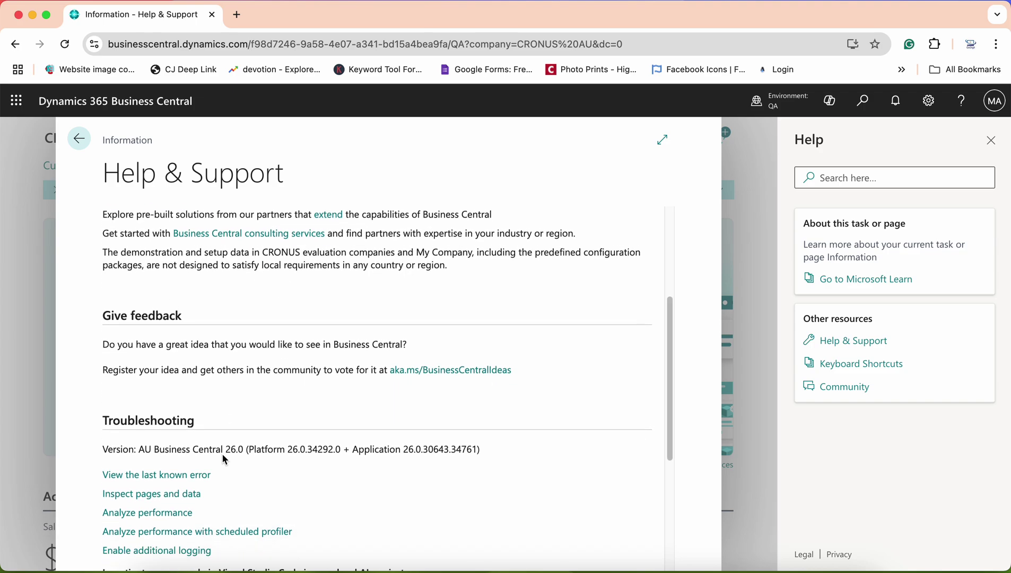
scroll(225, 460, "down", 1)
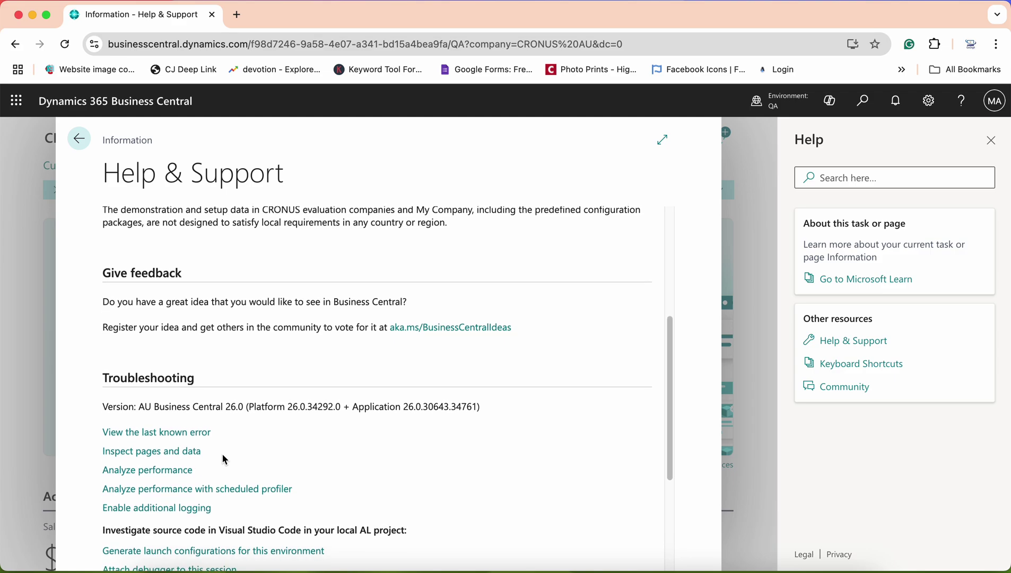
scroll(223, 459, "up", 9)
scroll(225, 460, "up", 1)
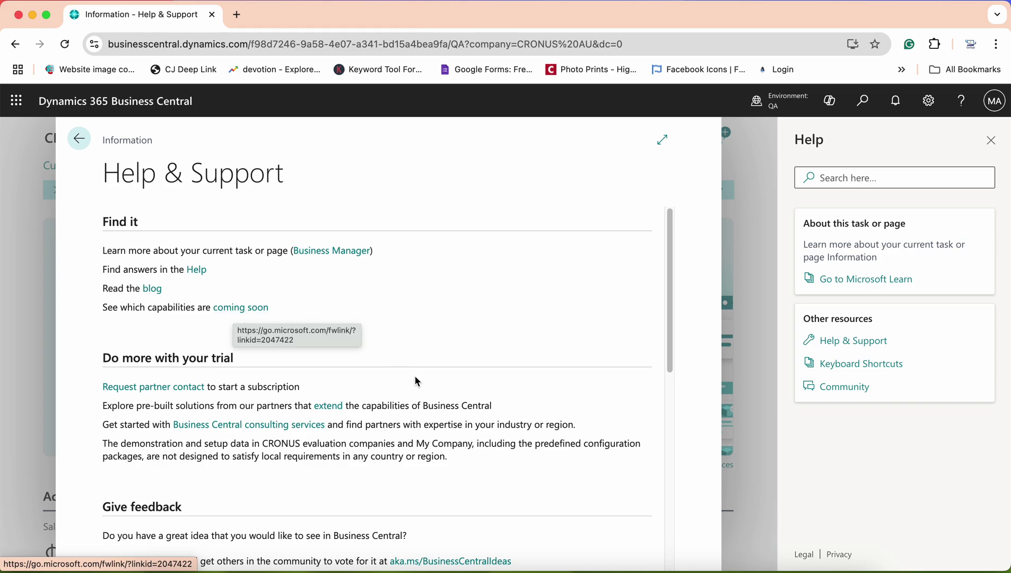
scroll(415, 377, "down", 2)
scroll(418, 380, "down", 5)
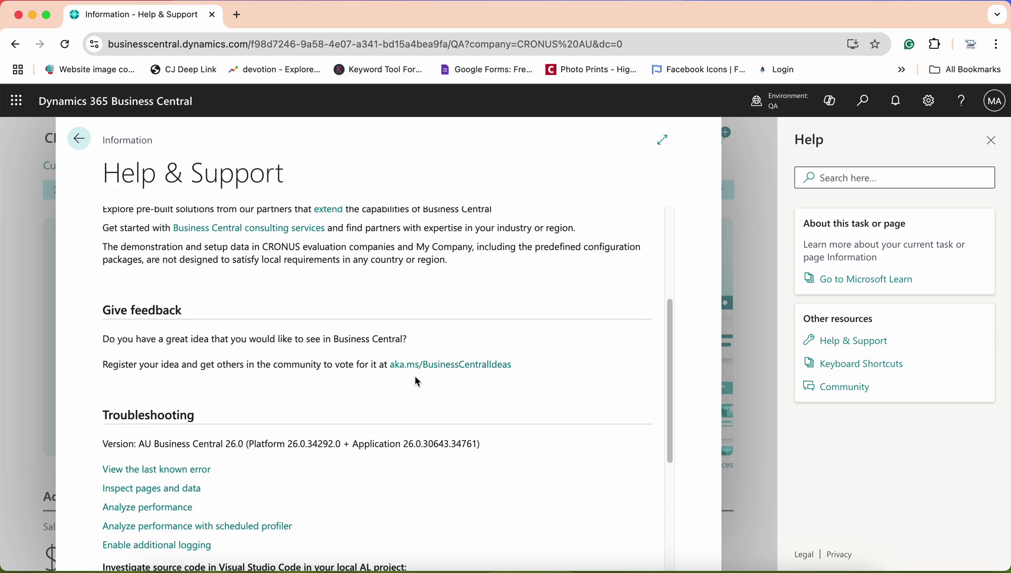
scroll(418, 381, "down", 1)
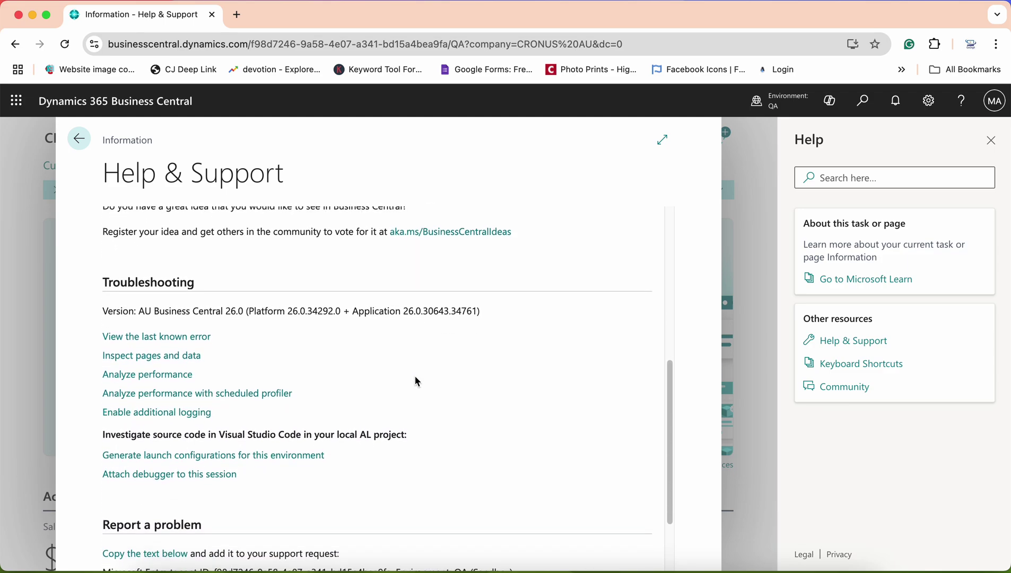
scroll(415, 376, "down", 1)
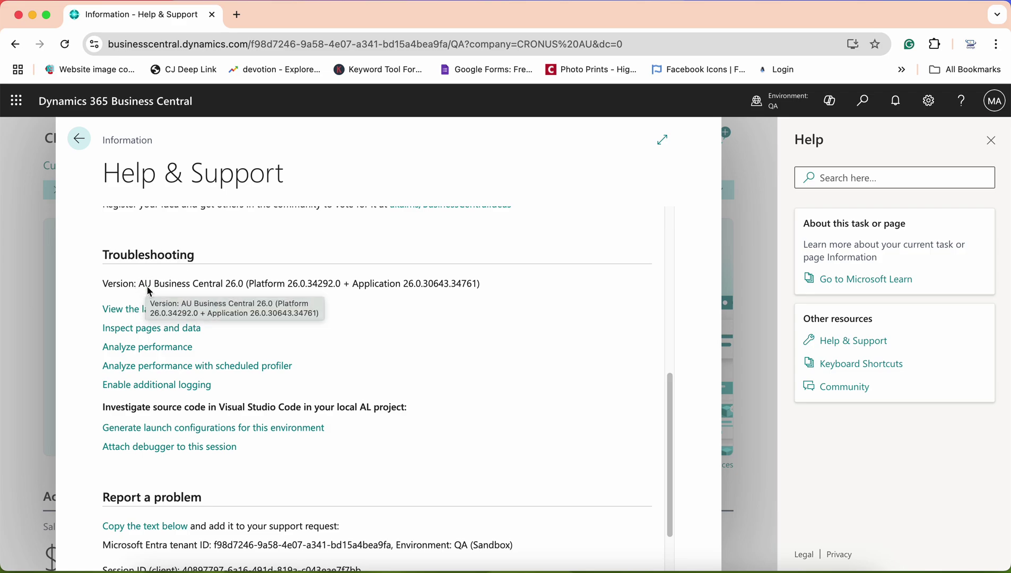
Inspect the Performance Profiler and the additional logging prompt from Troubleshooting, closing the profiler and declining to activate logging
left_click(171, 353)
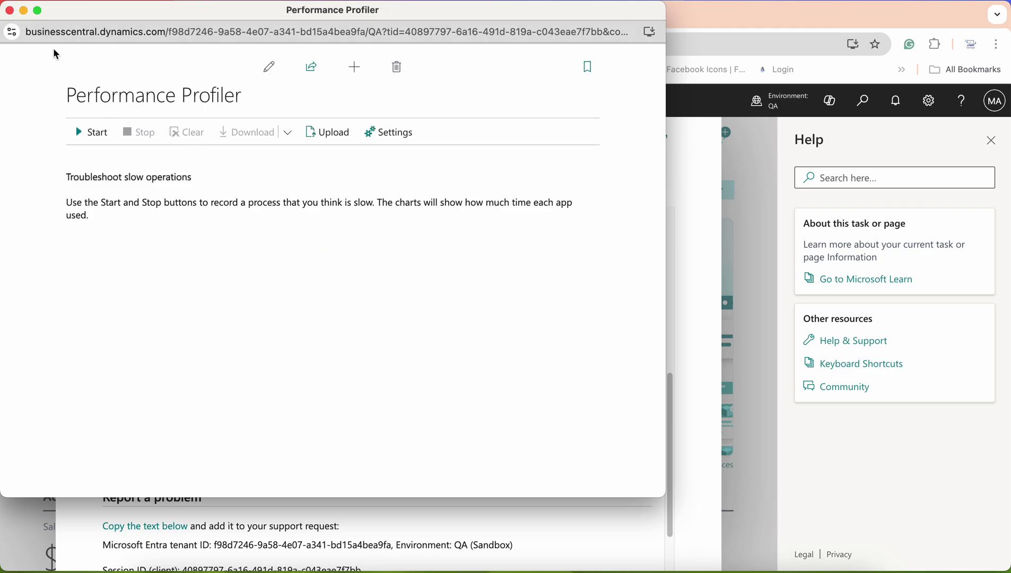
left_click(9, 13)
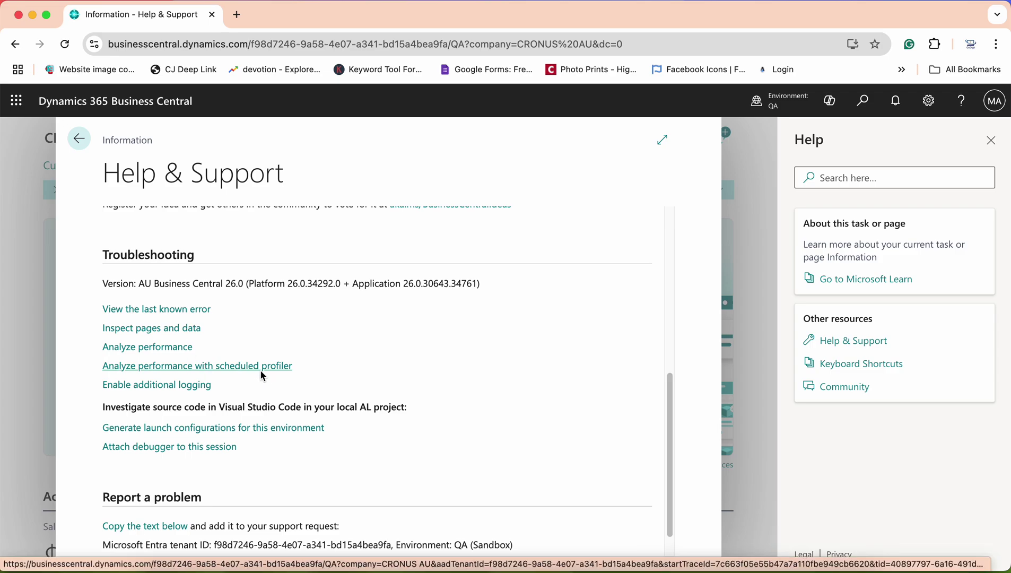
scroll(290, 381, "down", 1)
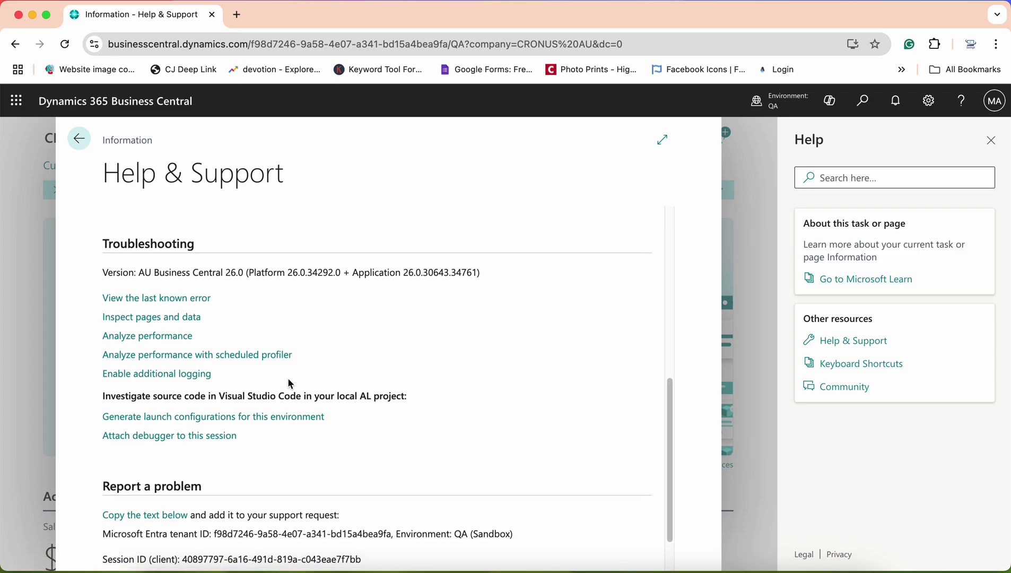
scroll(290, 383, "down", 1)
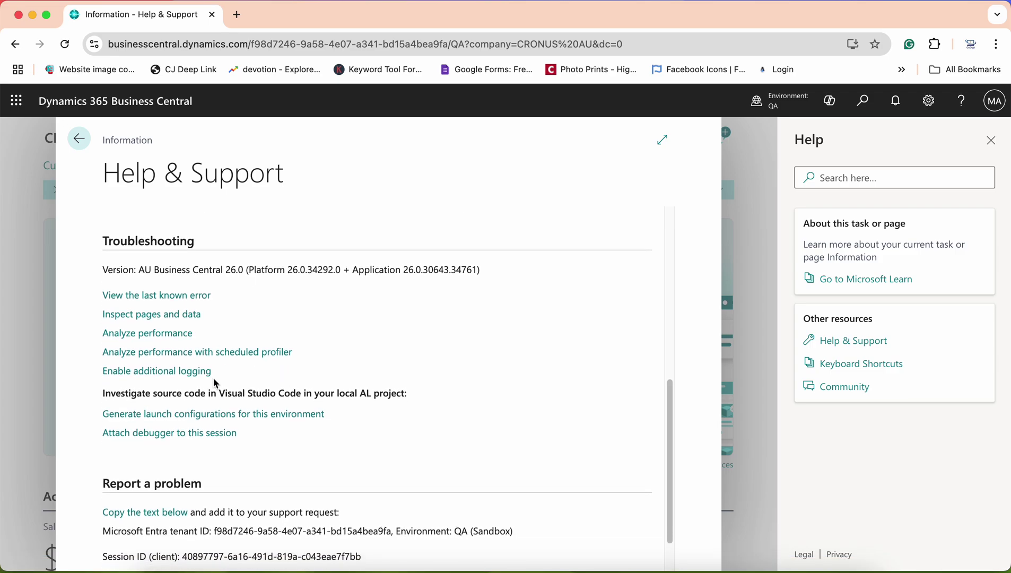
left_click(173, 378)
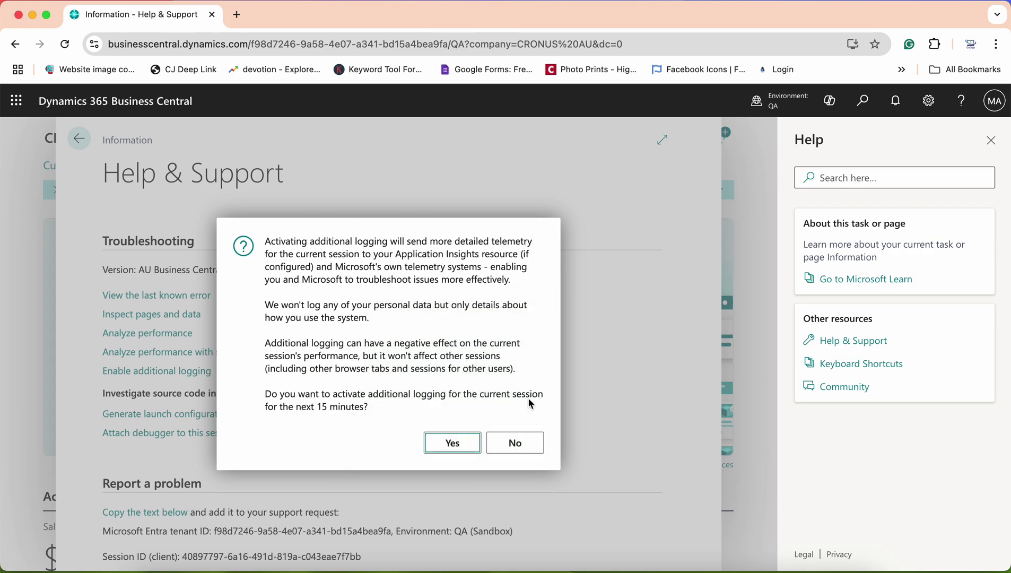
left_click(520, 443)
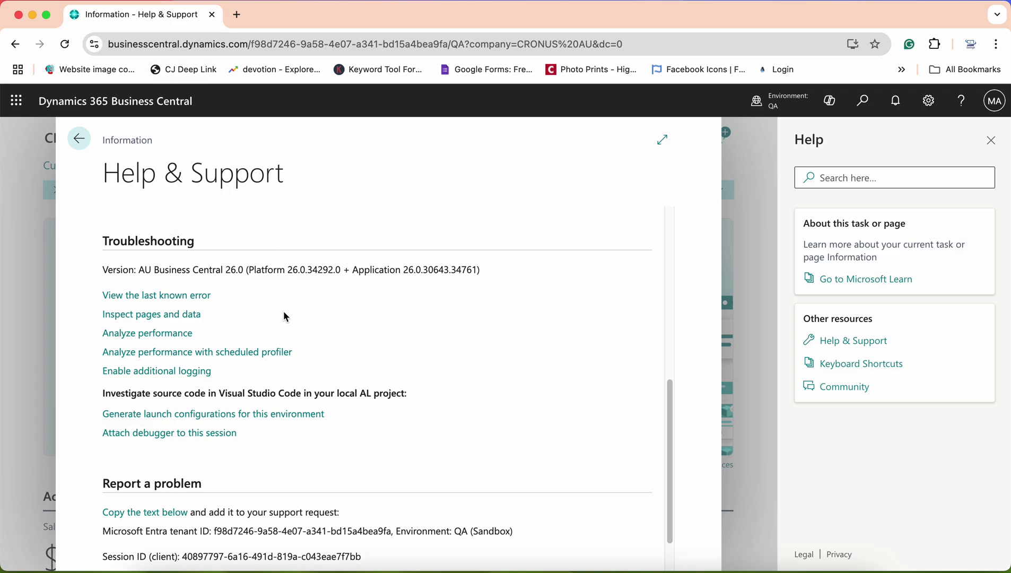
Generate launch configurations for this environment in Visual Studio Code, allowing the AL Language extension to open the link and trusting the project folder
left_click(275, 417)
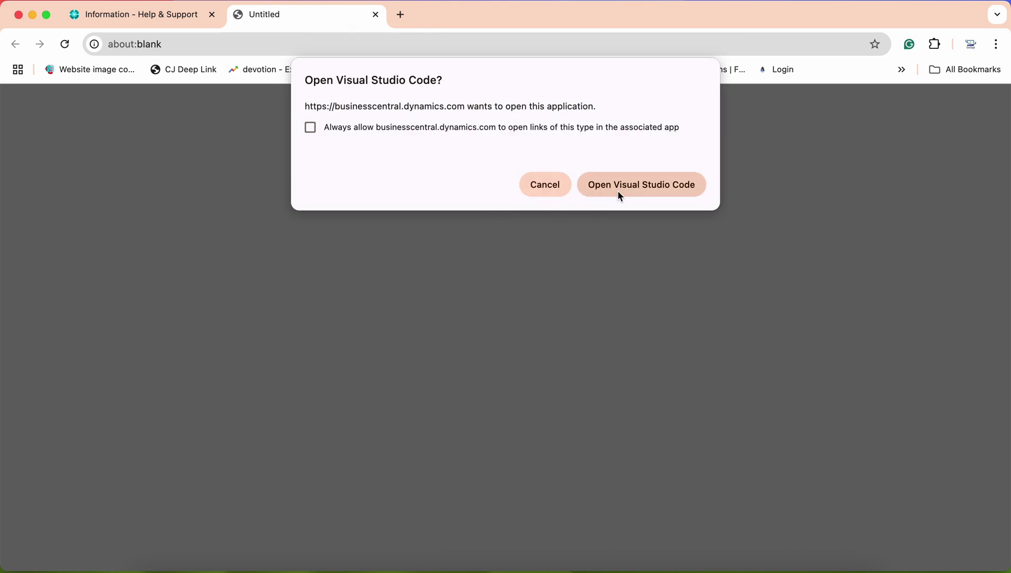
left_click(631, 189)
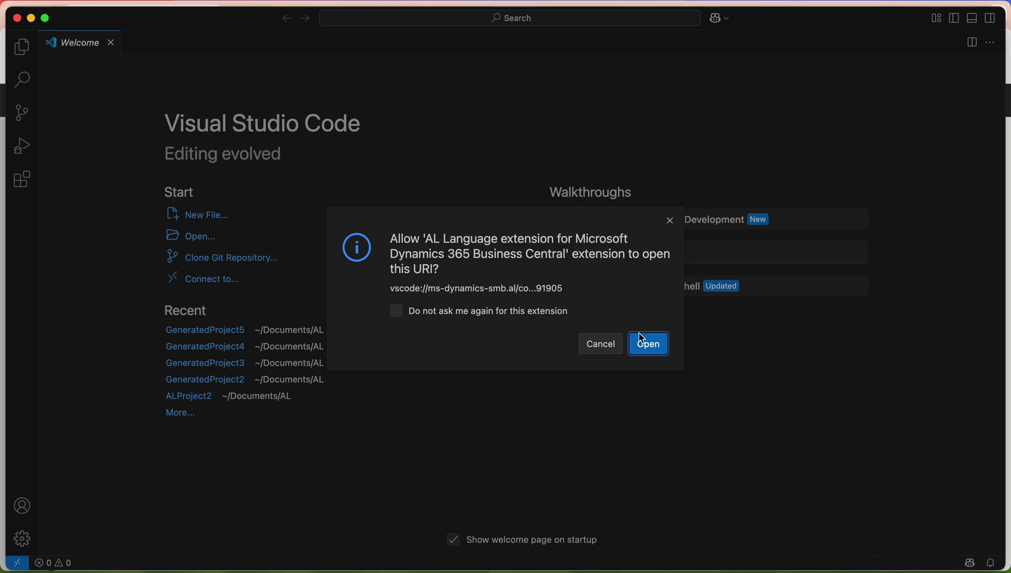
left_click(657, 355)
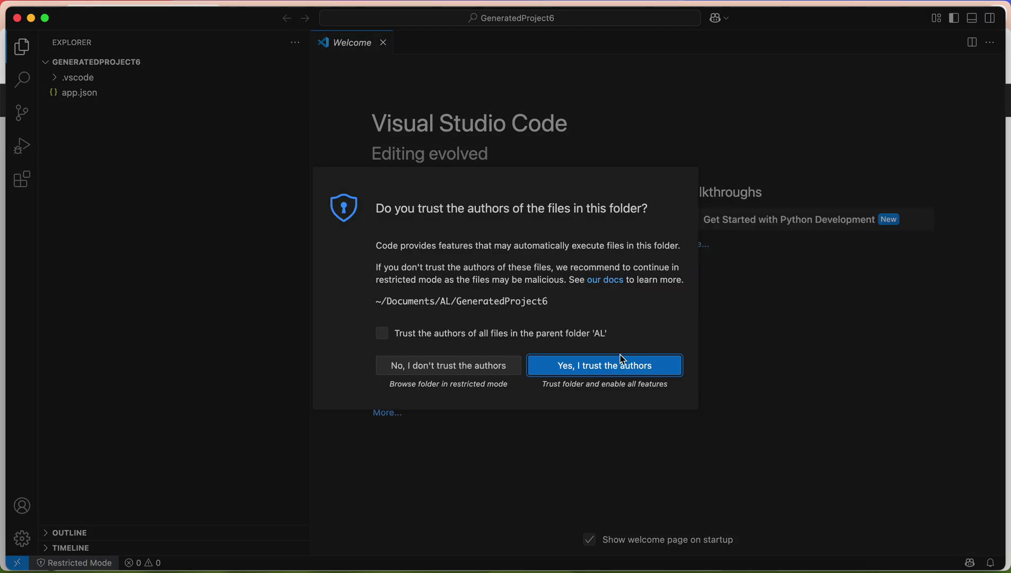
left_click(584, 368)
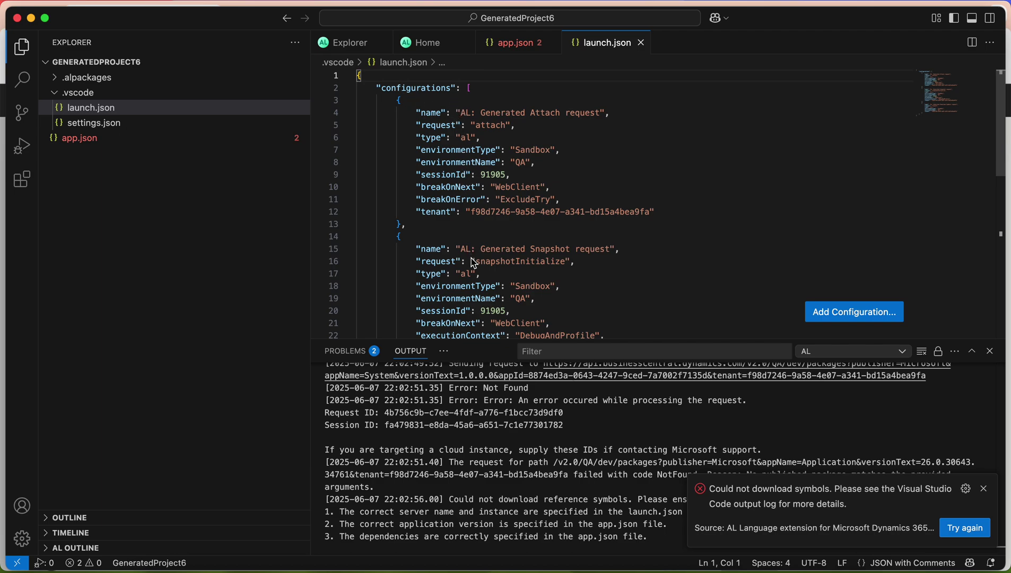
Examine the generated attach, snapshot and download symbols configurations in launch.json
mouse_move(504, 253)
mouse_move(506, 136)
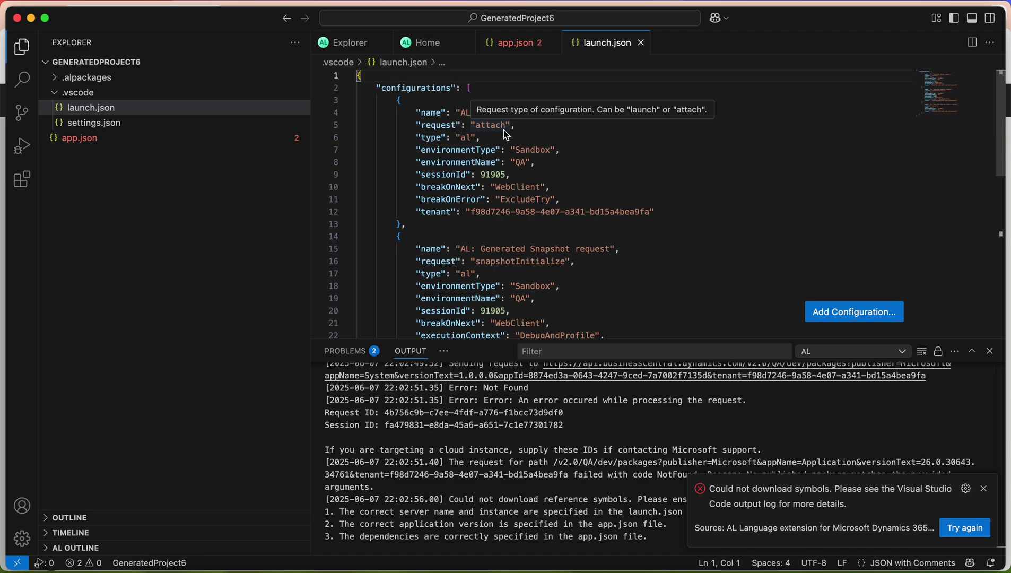
mouse_move(489, 153)
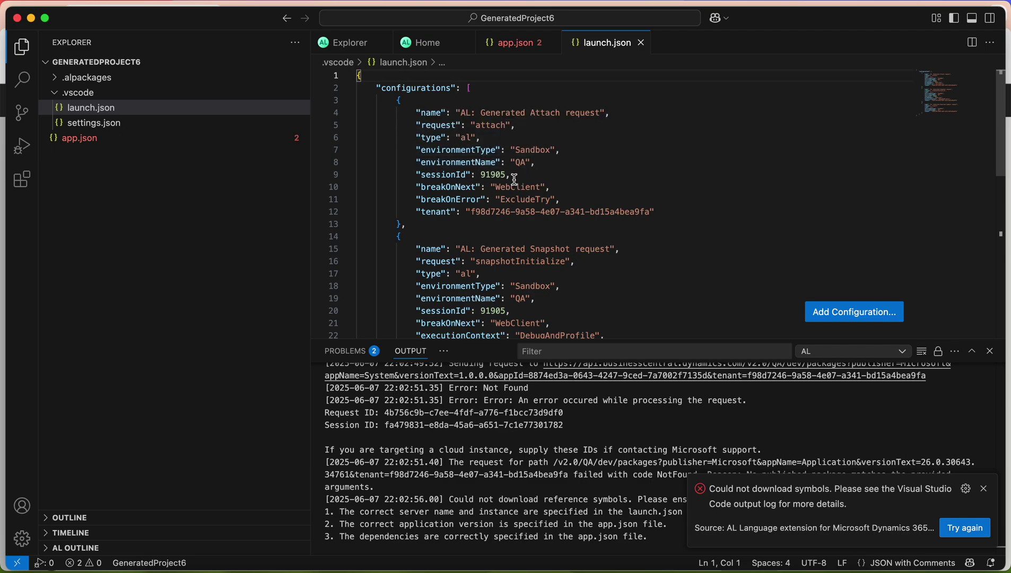
mouse_move(519, 194)
scroll(519, 193, "down", 1)
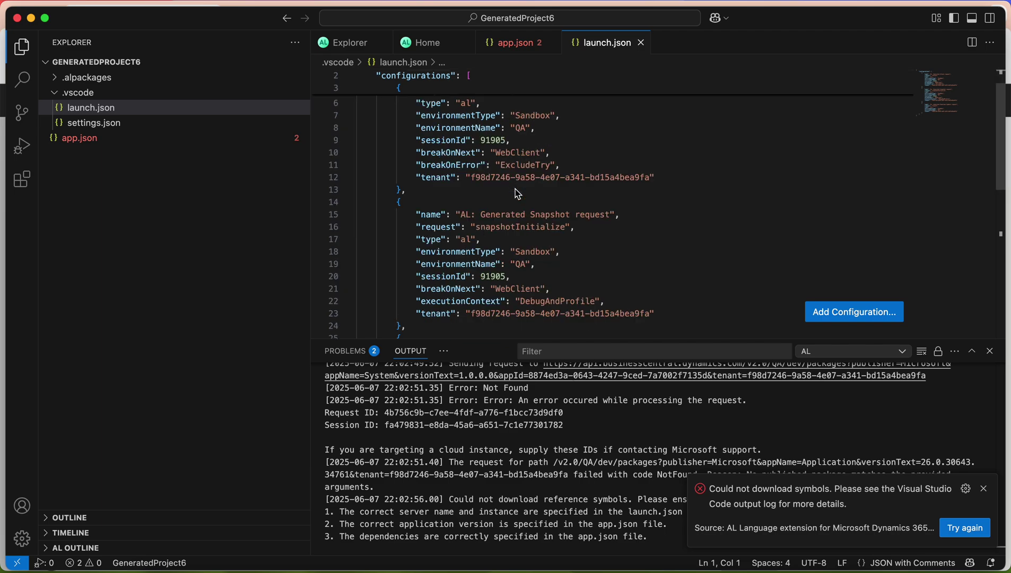
scroll(519, 194, "down", 1)
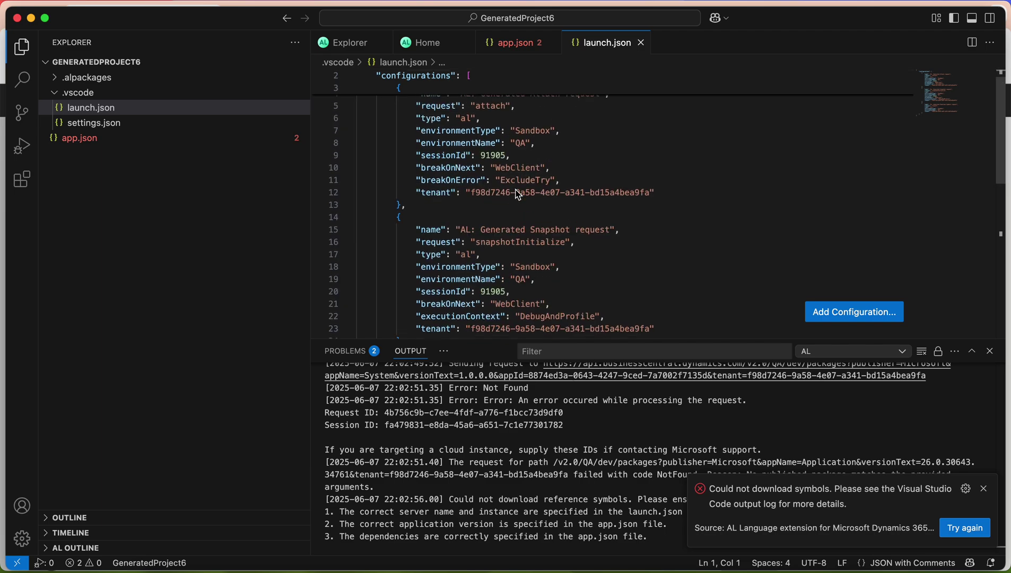
scroll(519, 193, "down", 2)
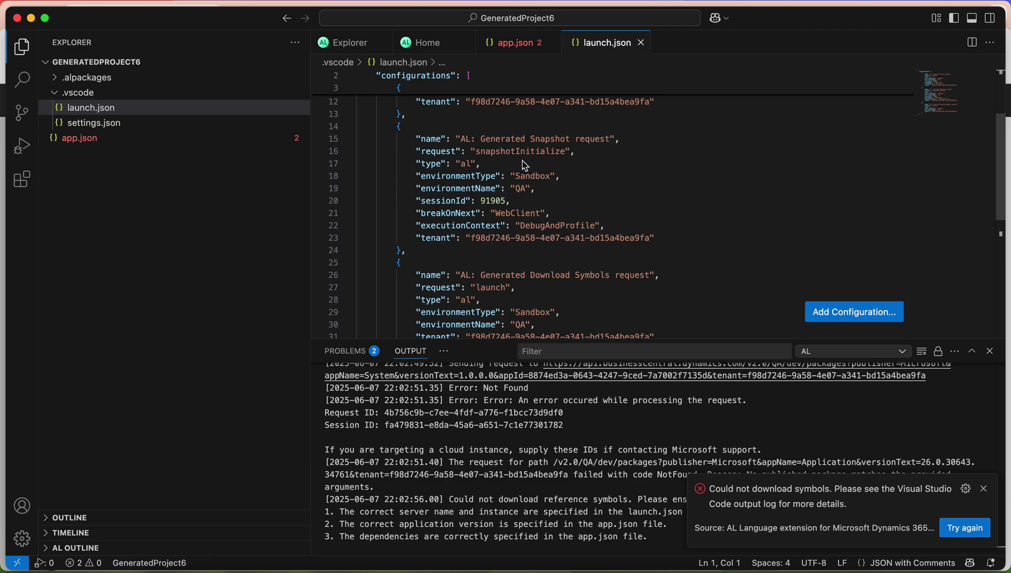
mouse_move(593, 228)
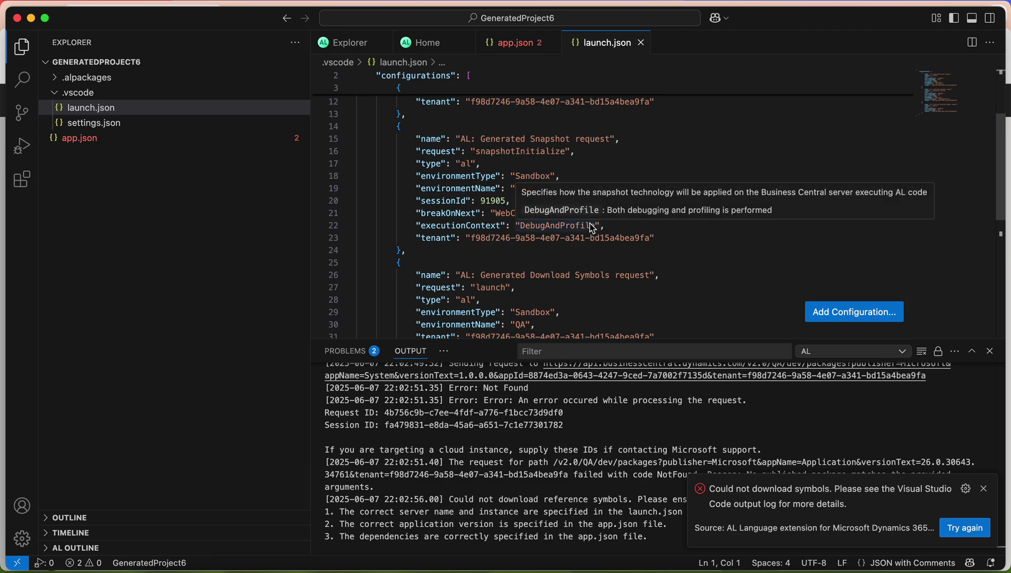
scroll(593, 228, "down", 3)
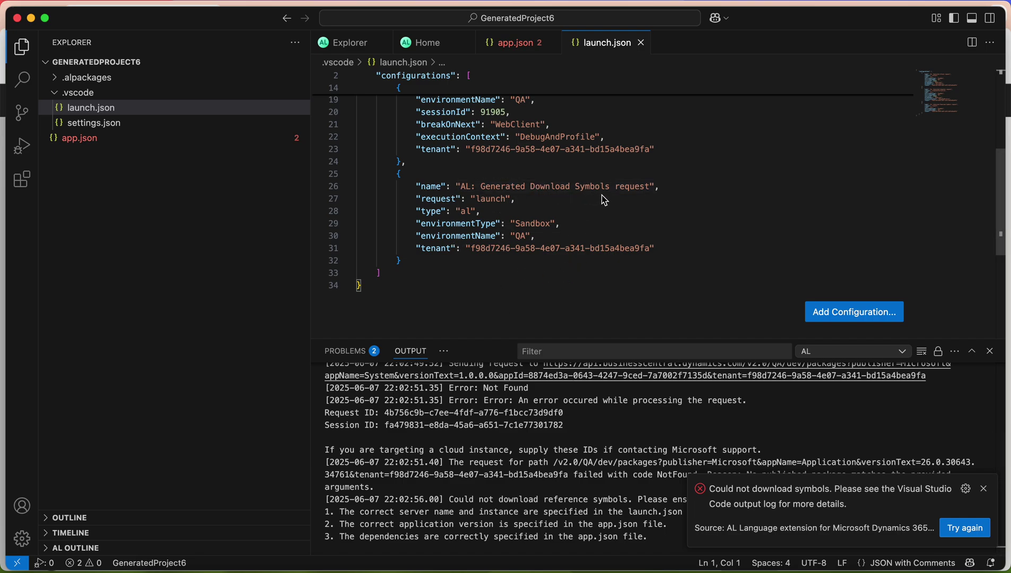
mouse_move(498, 231)
mouse_move(545, 259)
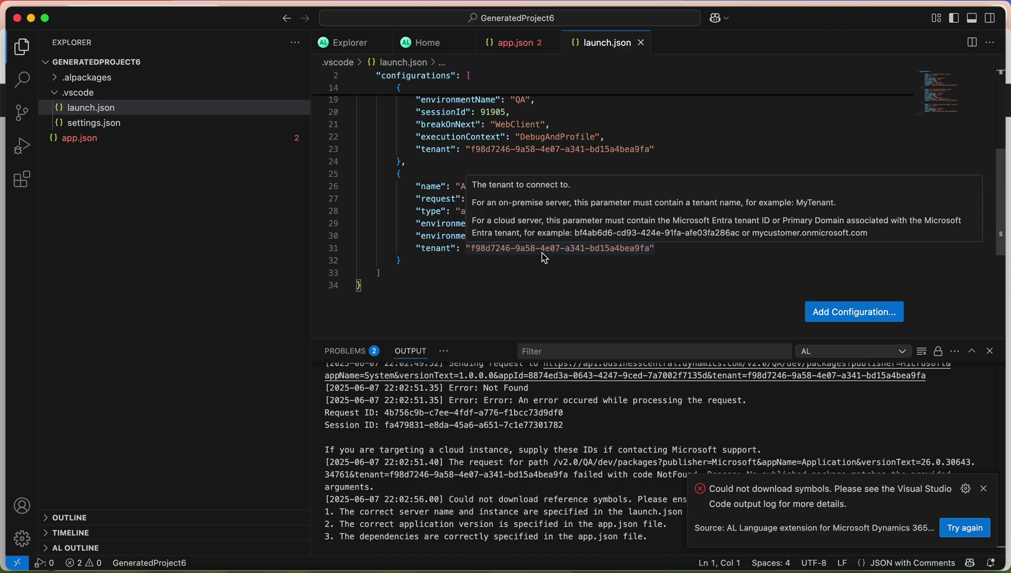
Set the application version in app.json to 26.0.0.0
left_click(128, 139)
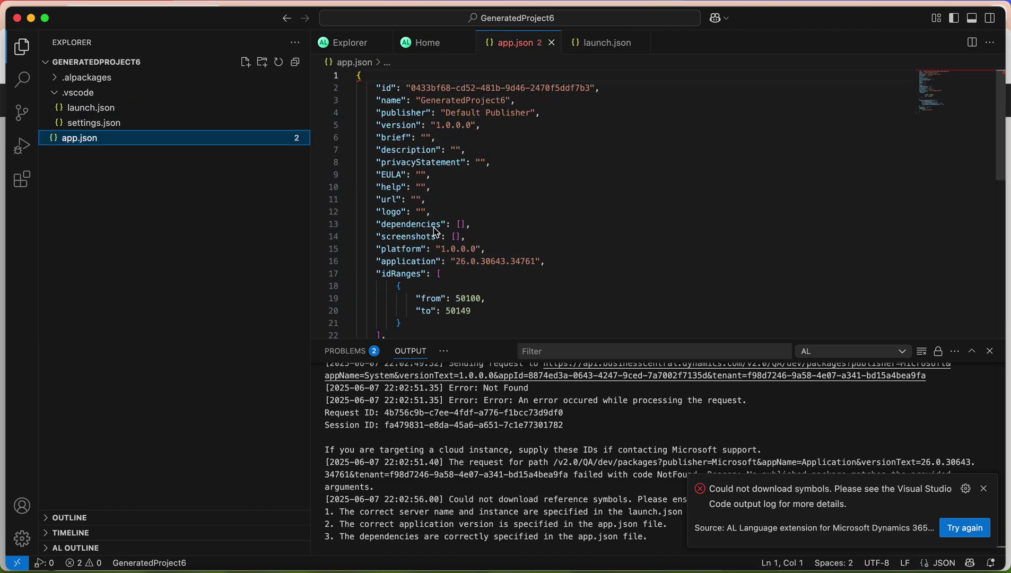
left_click(480, 261)
left_click_drag(480, 261, 535, 272)
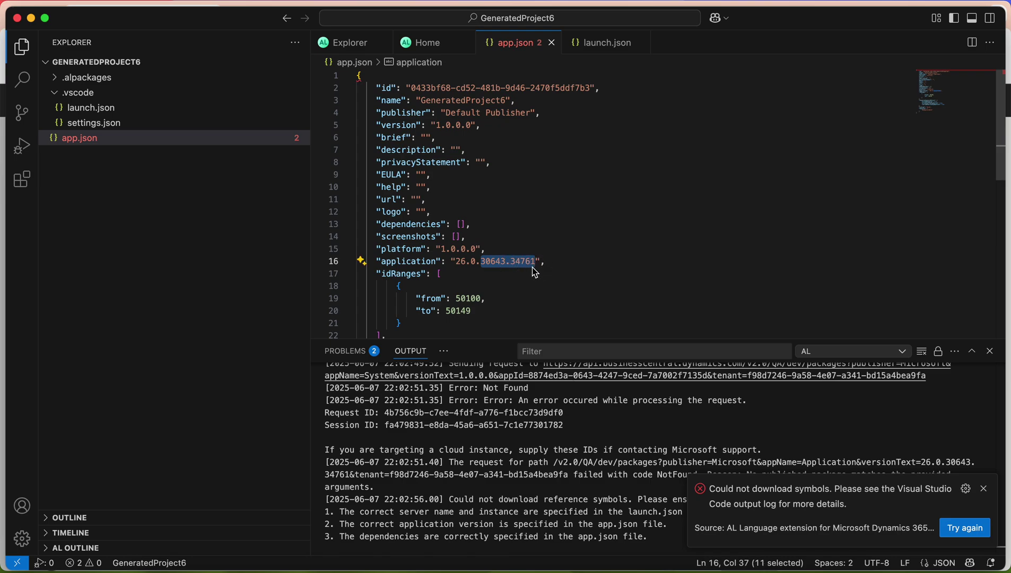
type("0.0")
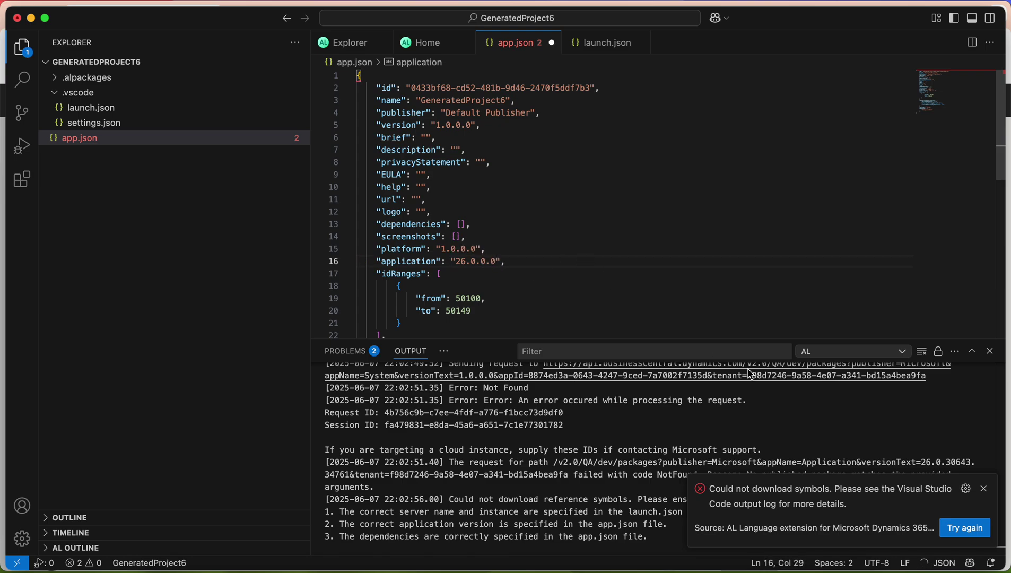
Retry the symbol download using the "AL: Generated Download Symbols request" configuration
left_click(964, 527)
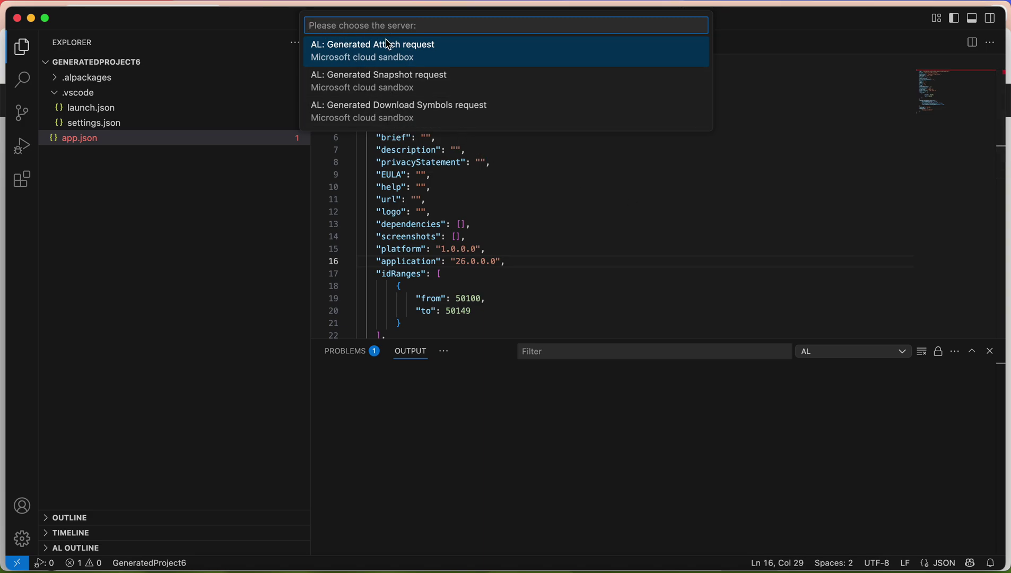
left_click(390, 121)
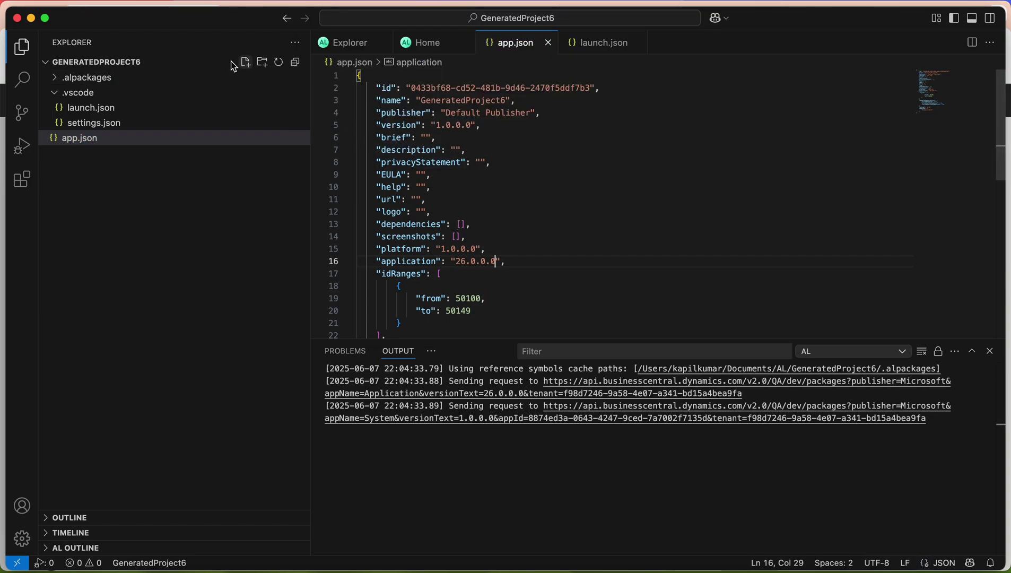
Examine the downloaded symbol packages in .alpackages and the environment details of the configurations in launch.json
left_click(68, 78)
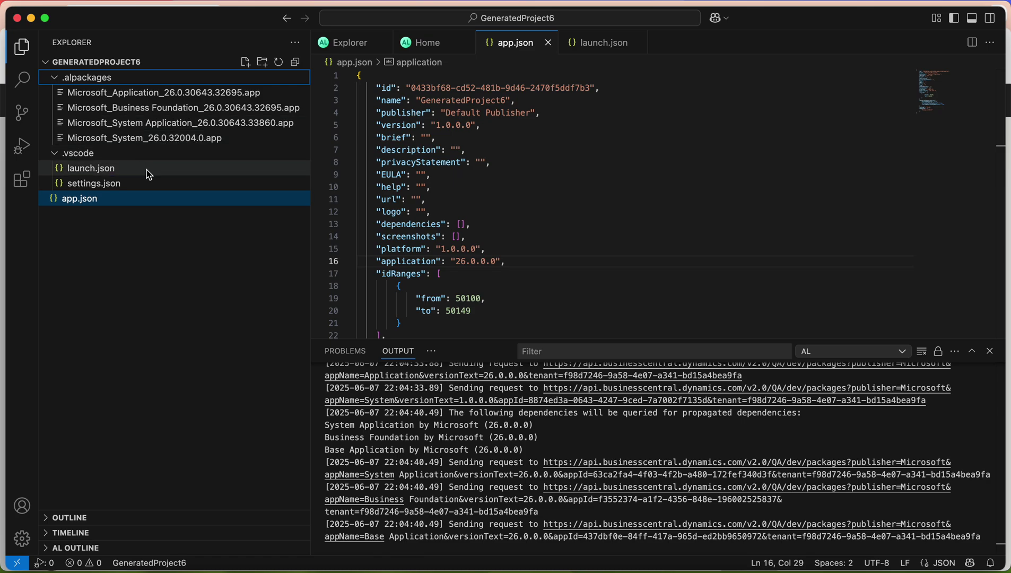
left_click(146, 171)
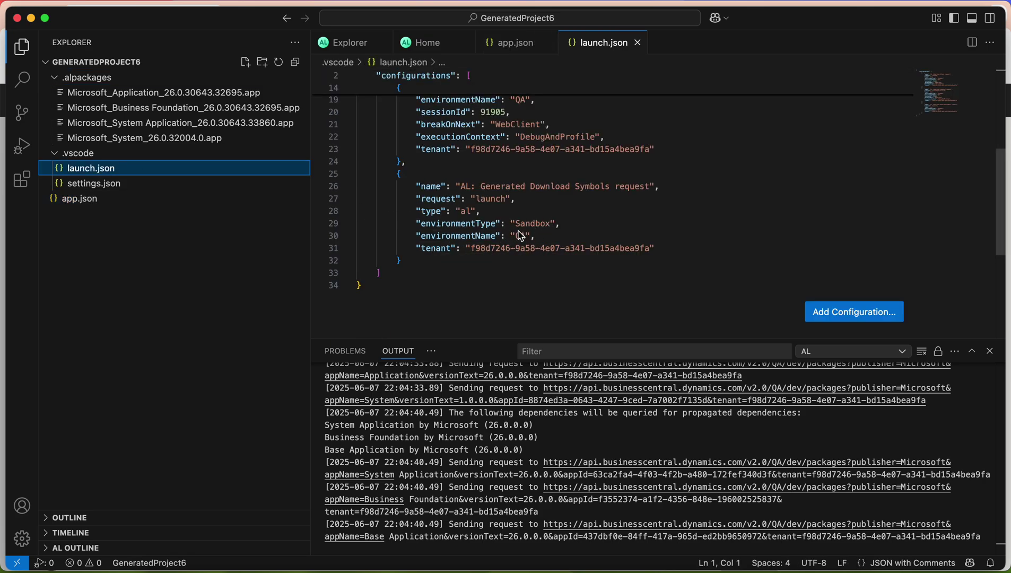
mouse_move(522, 236)
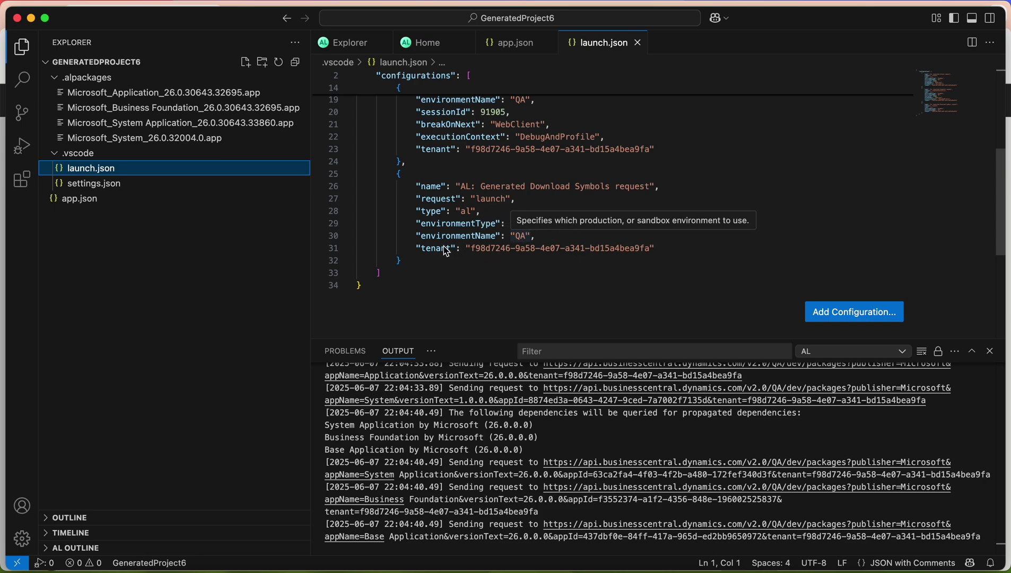
scroll(541, 171, "down", 4)
scroll(541, 171, "up", 10)
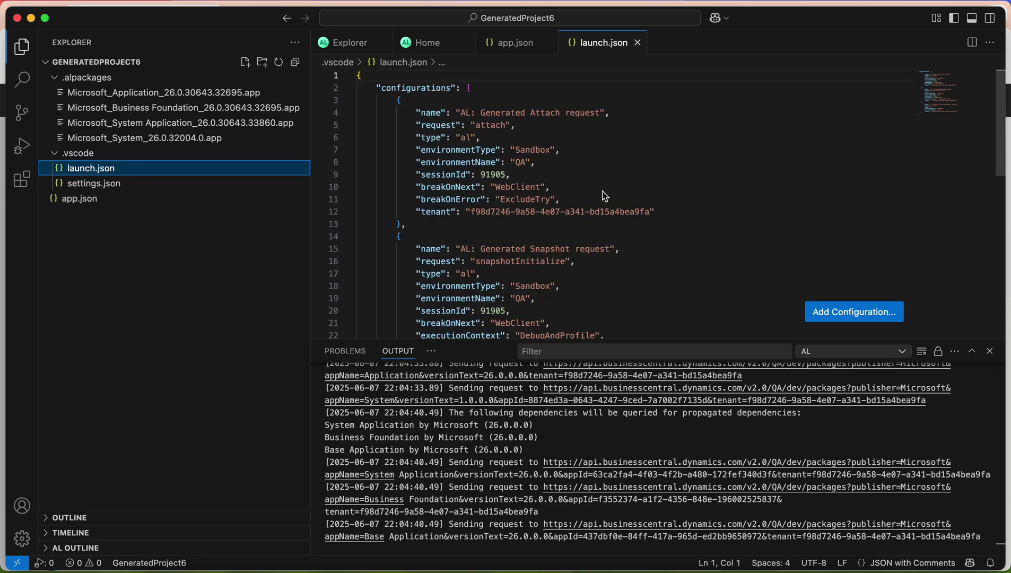
scroll(557, 197, "down", 10)
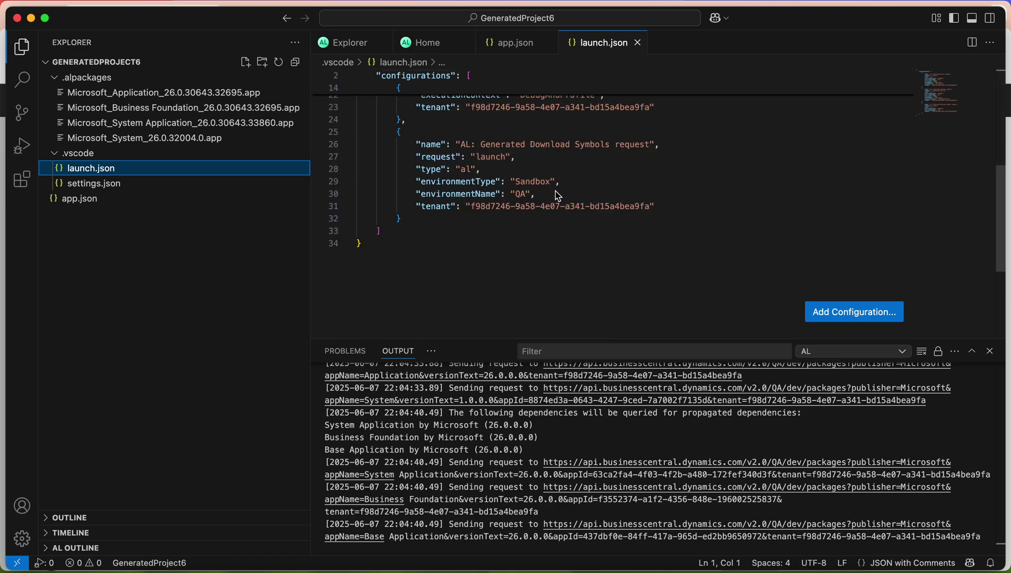
scroll(559, 218, "up", 5)
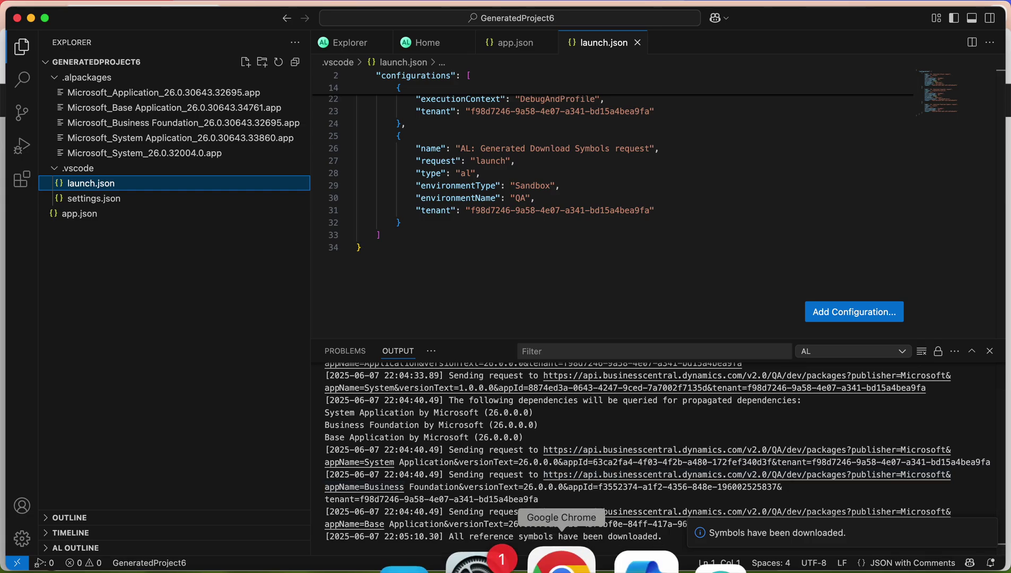
Attach the debugger to the current Business Central session from Help & Support in Chrome, allowing Visual Studio Code to open the link and choosing Regular debugging
left_click(562, 562)
scroll(411, 448, "down", 1)
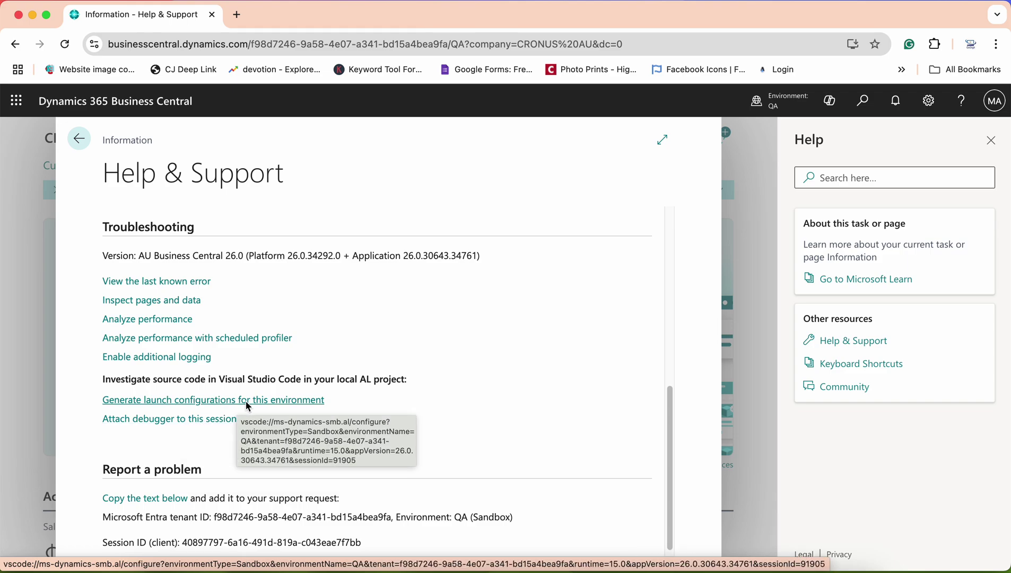
left_click(208, 418)
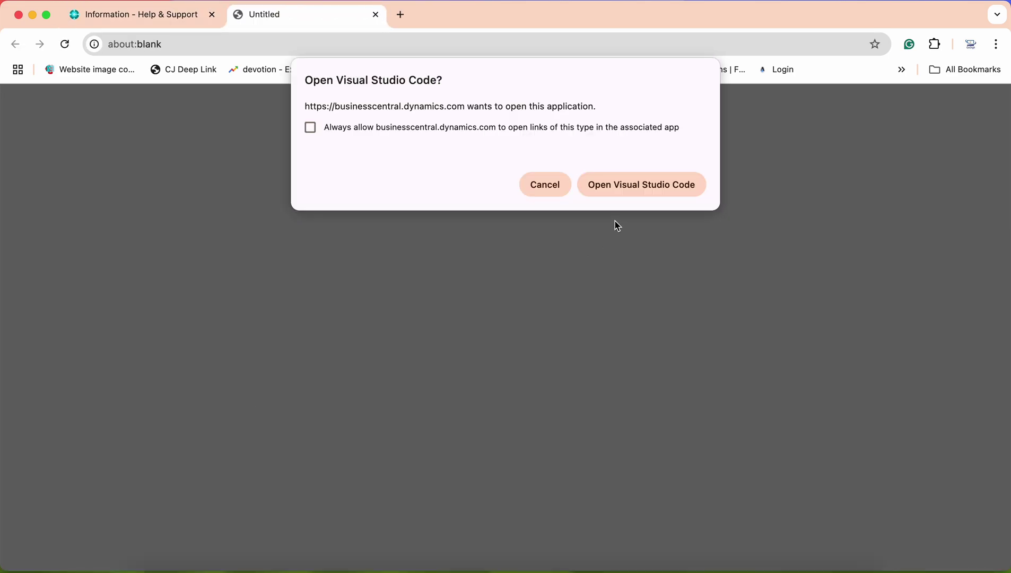
left_click(628, 186)
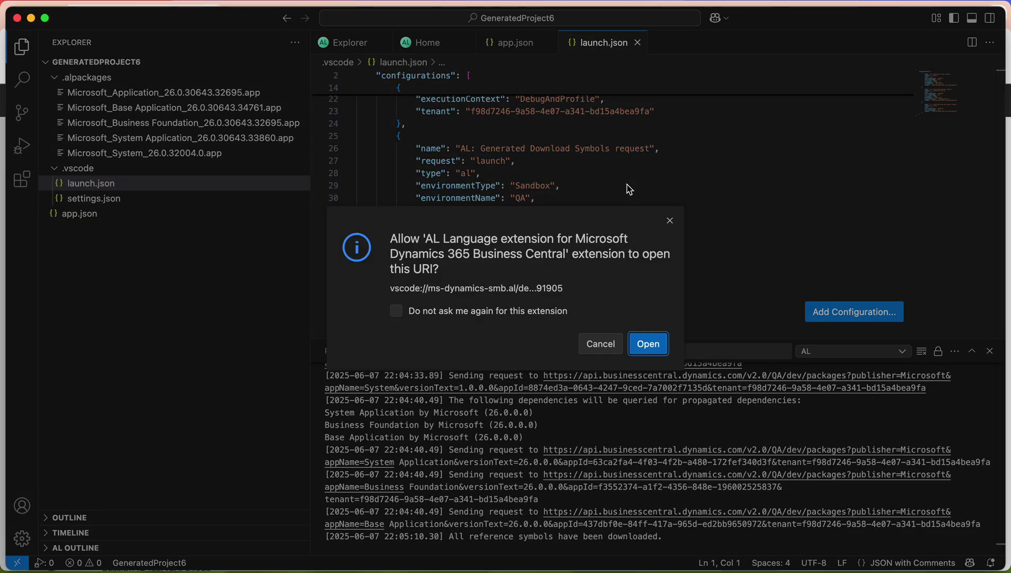
left_click(639, 345)
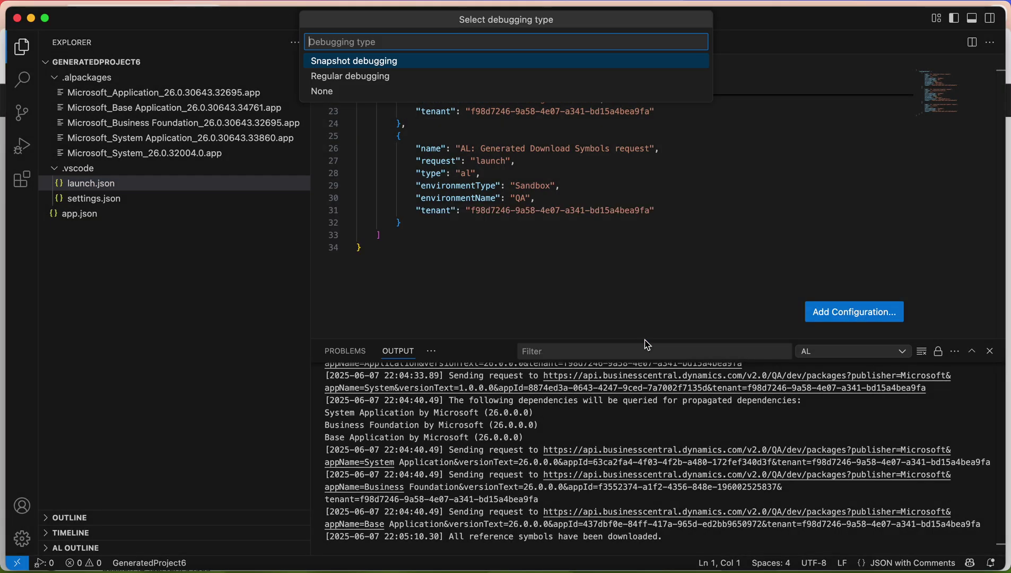
left_click(365, 77)
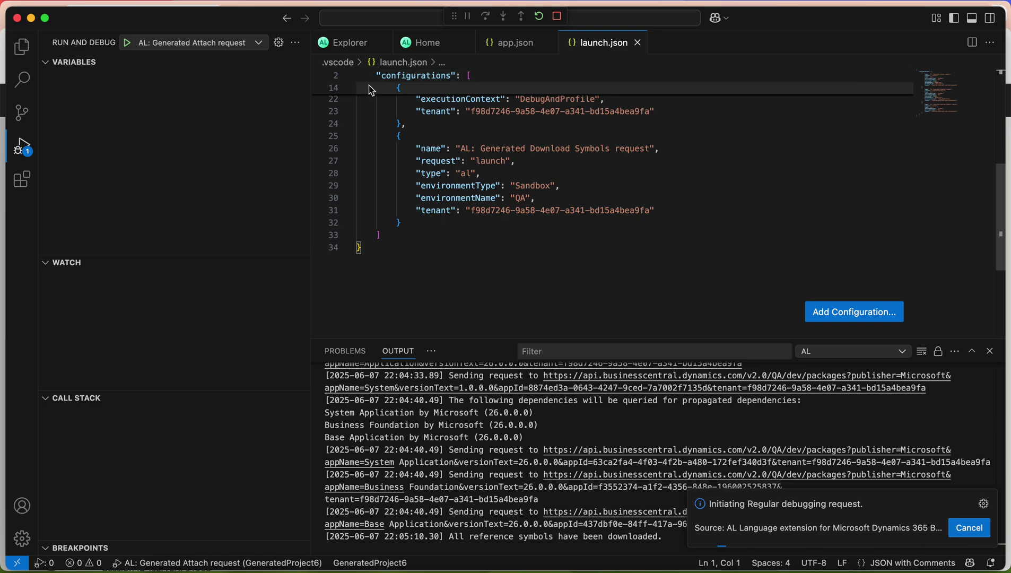
mouse_move(429, 148)
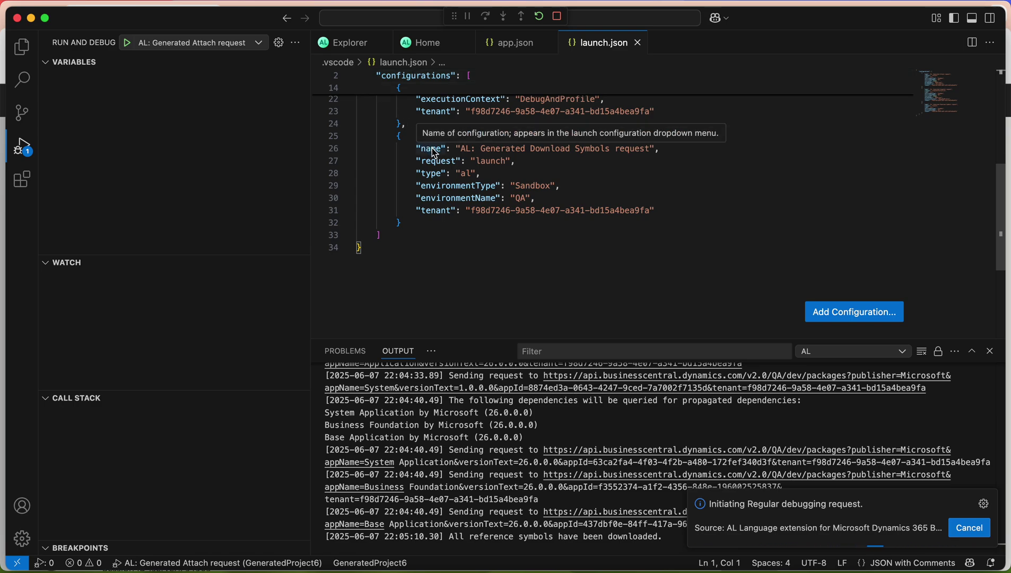
scroll(434, 152, "up", 6)
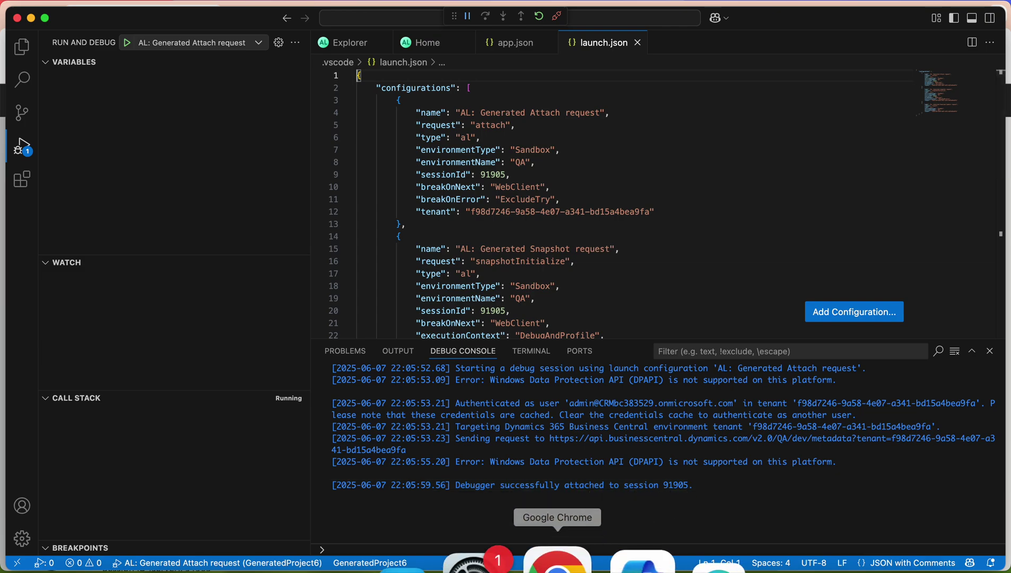
Return to Business Central in Chrome, find Purchase Invoices, open the Fabrikam, Inc. invoice and hide its FactBox pane
left_click(559, 564)
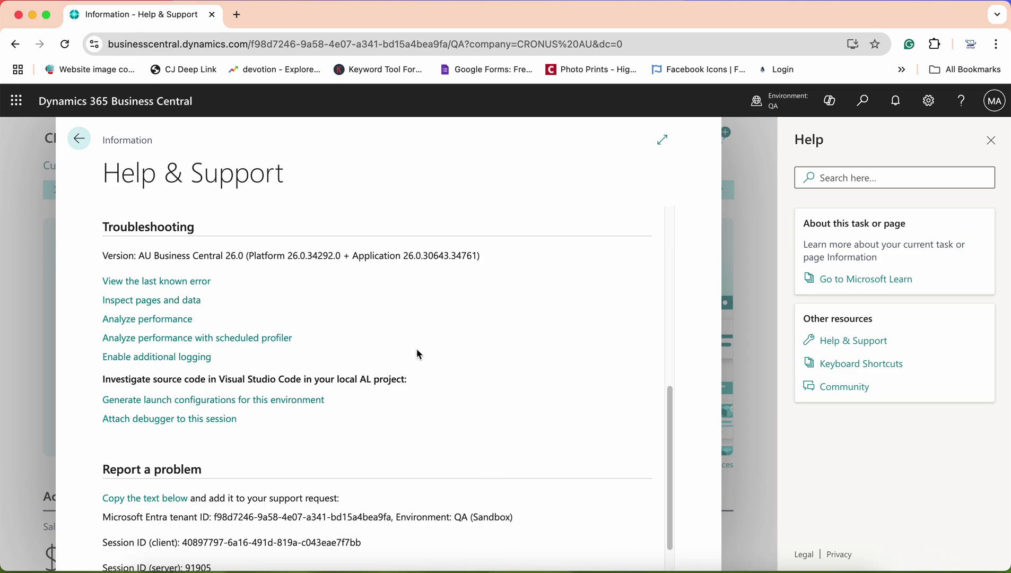
scroll(419, 355, "down", 2)
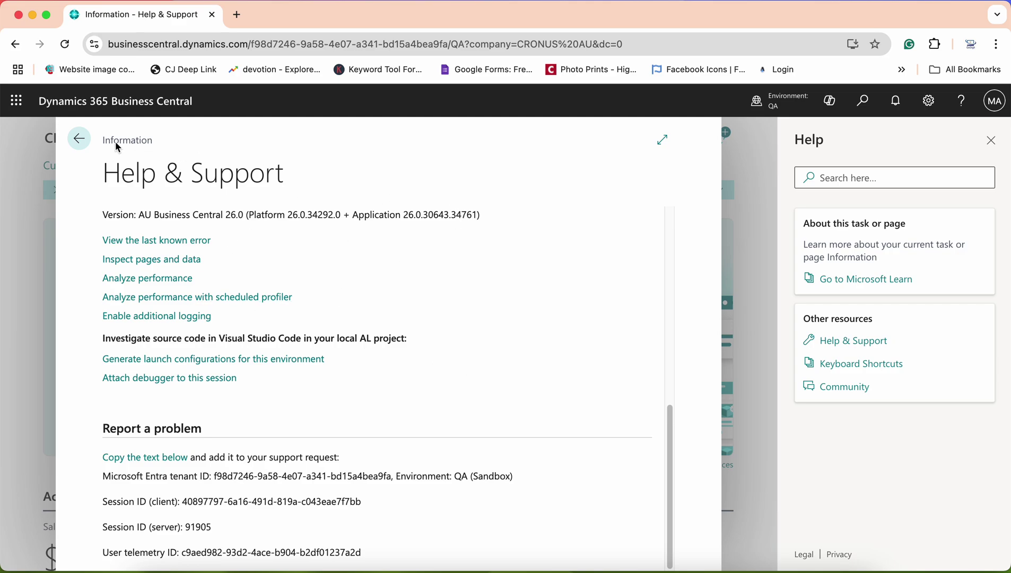
left_click(81, 140)
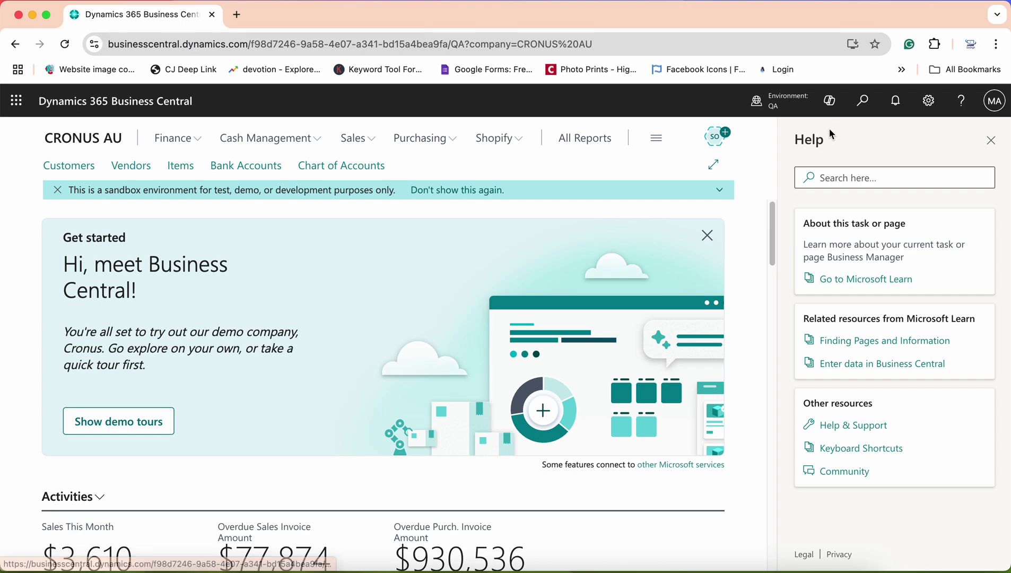
left_click(861, 105)
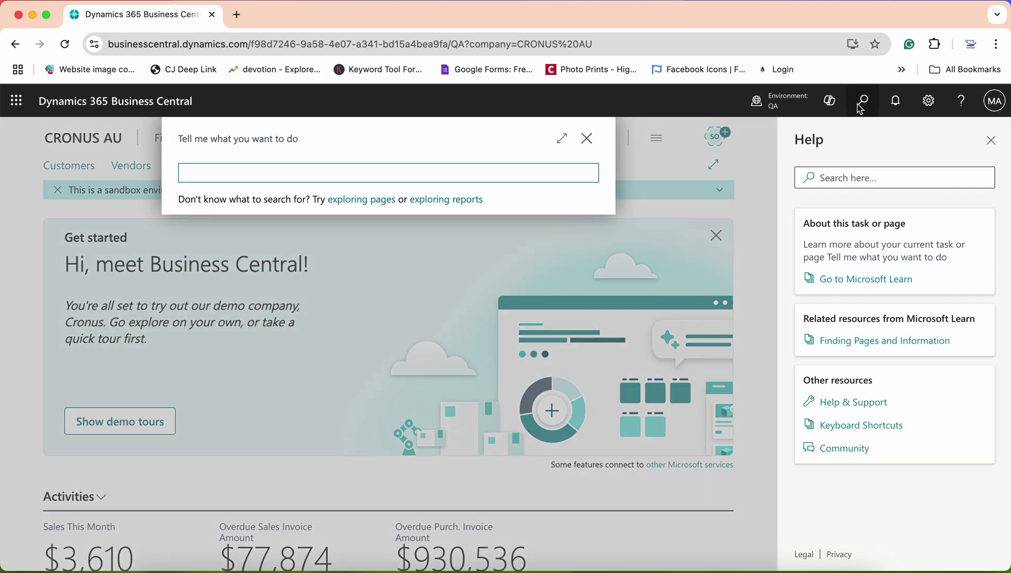
type("purchase invoice")
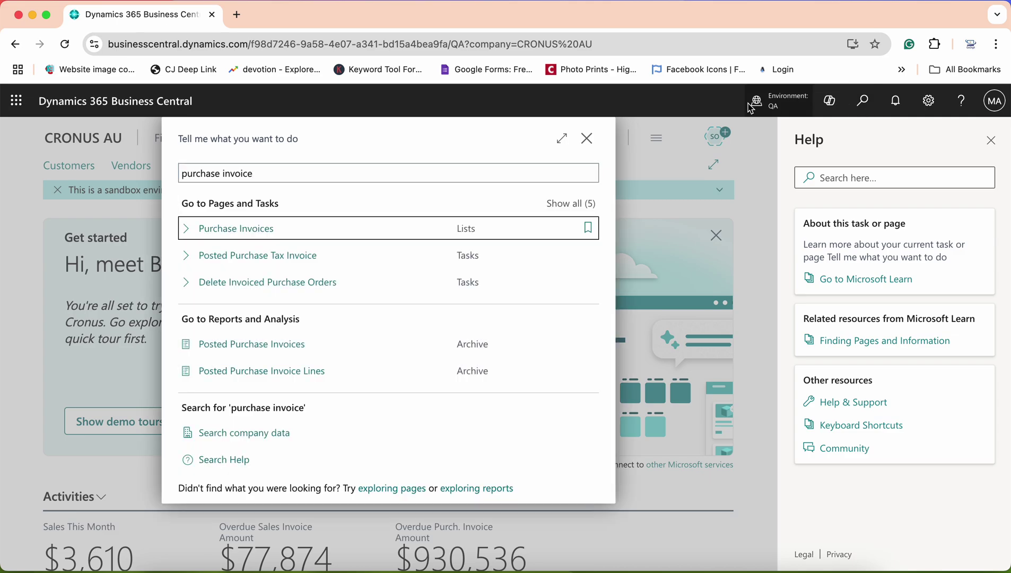
left_click(247, 230)
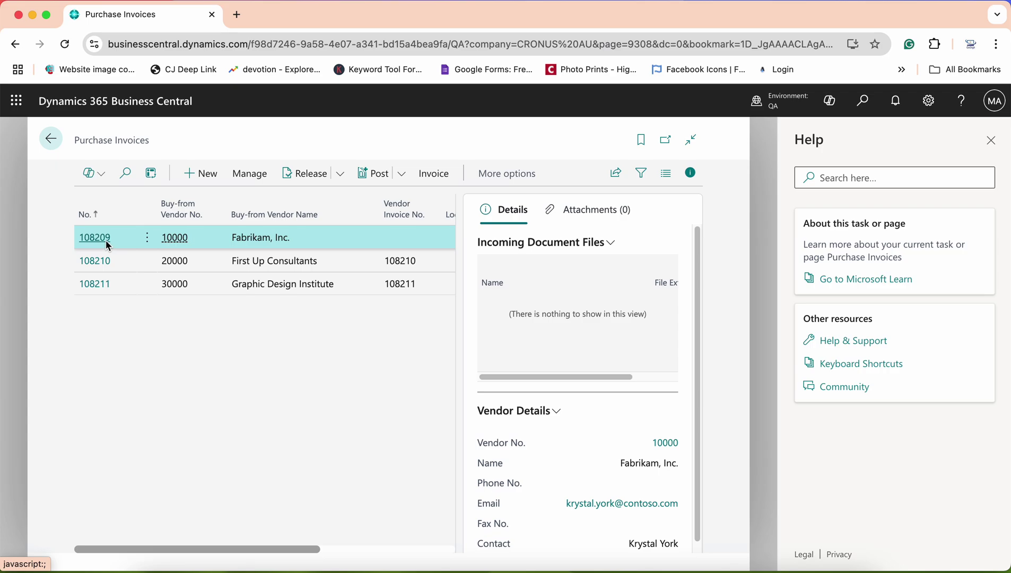
left_click(101, 239)
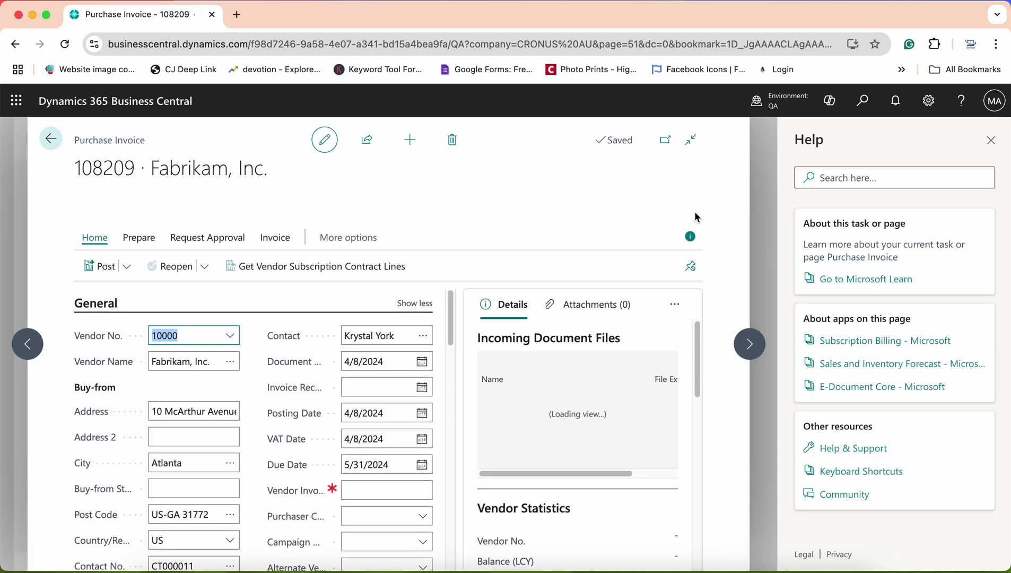
left_click(696, 241)
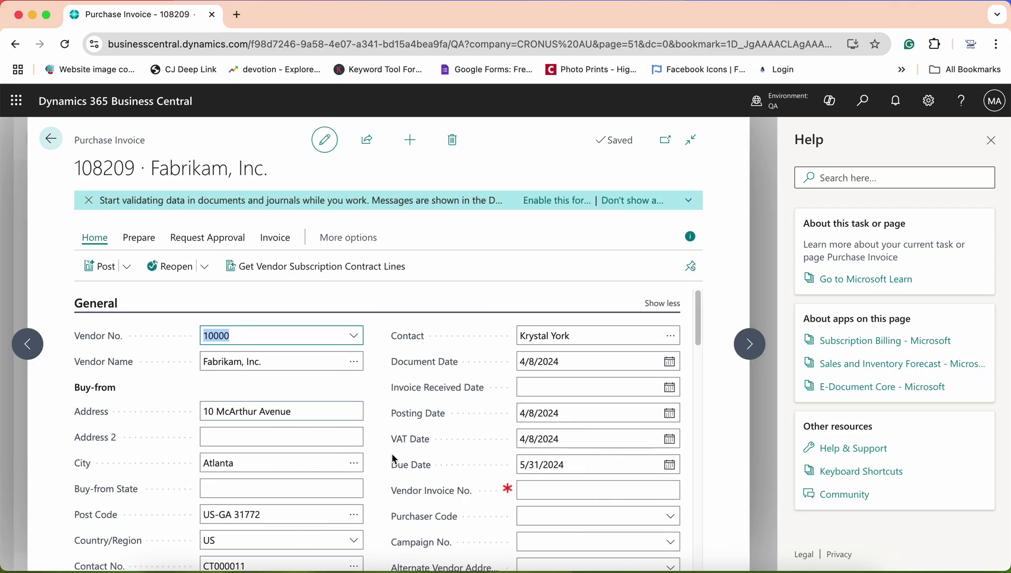
Try to post the Fabrikam, Inc. purchase invoice with the debugger attached, and return to Visual Studio Code to inspect the code
left_click(104, 269)
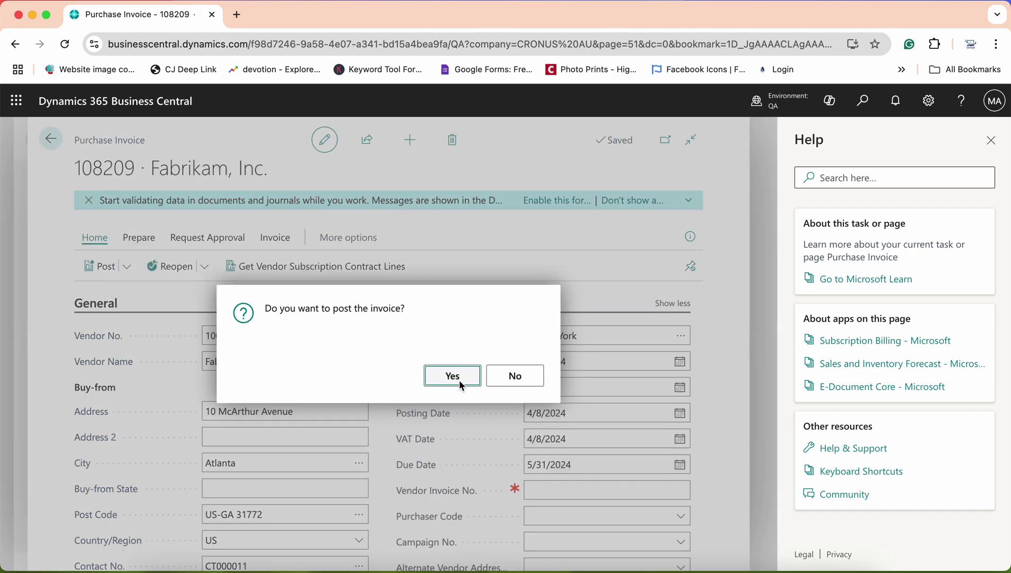
left_click(453, 377)
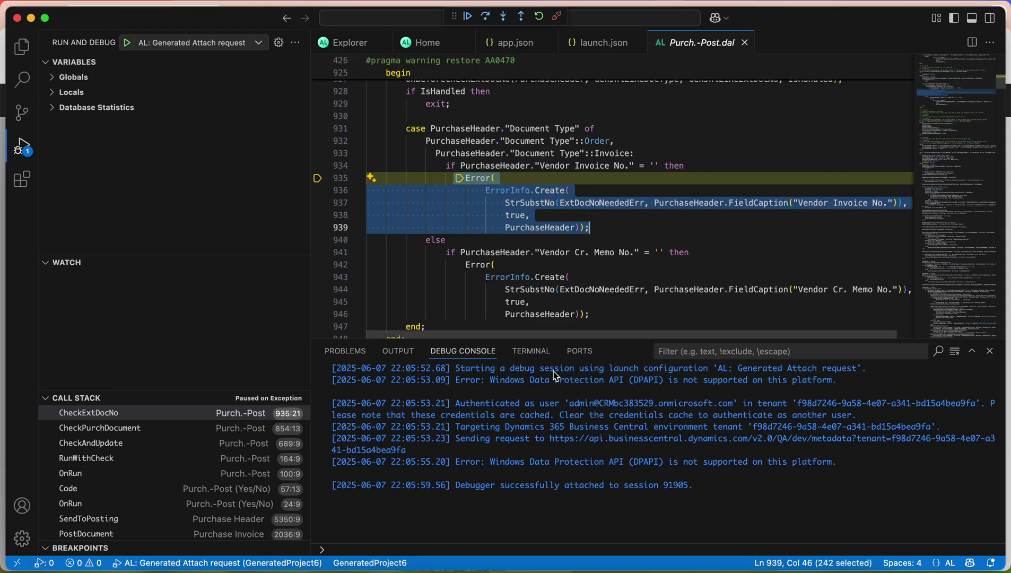
left_click(562, 555)
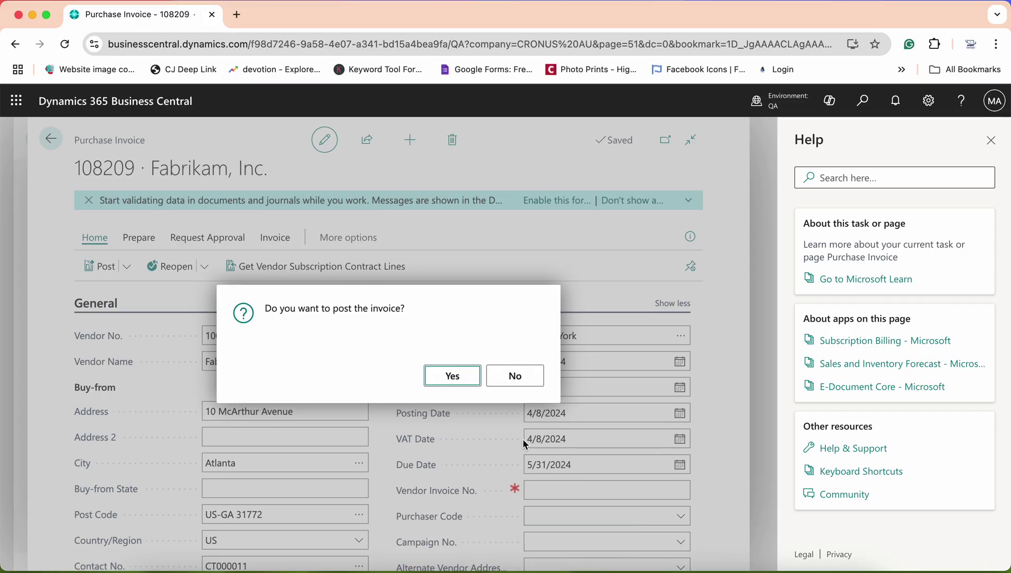
left_click(447, 378)
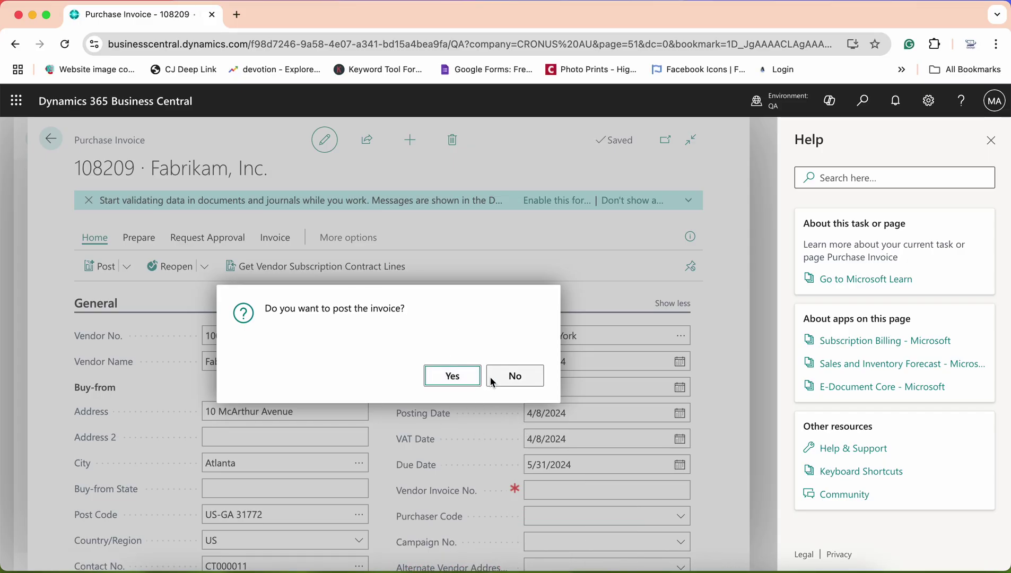
left_click(700, 563)
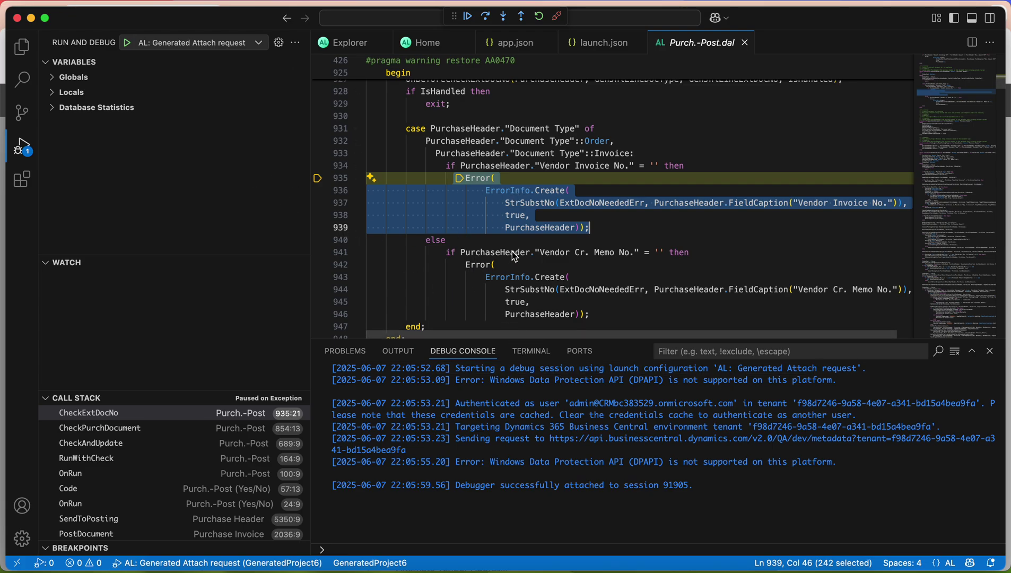
Resume code execution and check the posting error in Business Central against the invoice's Vendor Invoice No. field
left_click(468, 16)
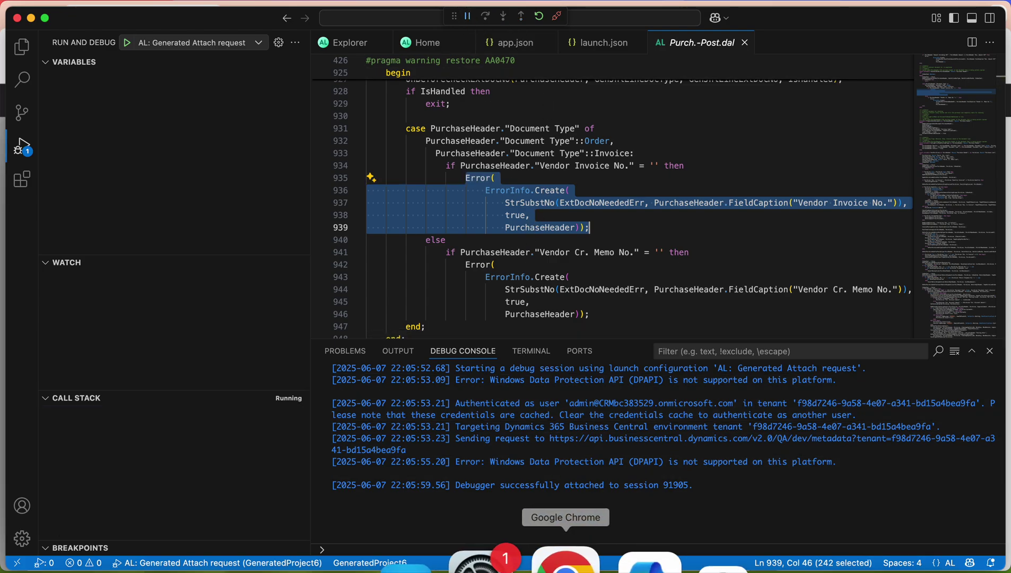
left_click(565, 561)
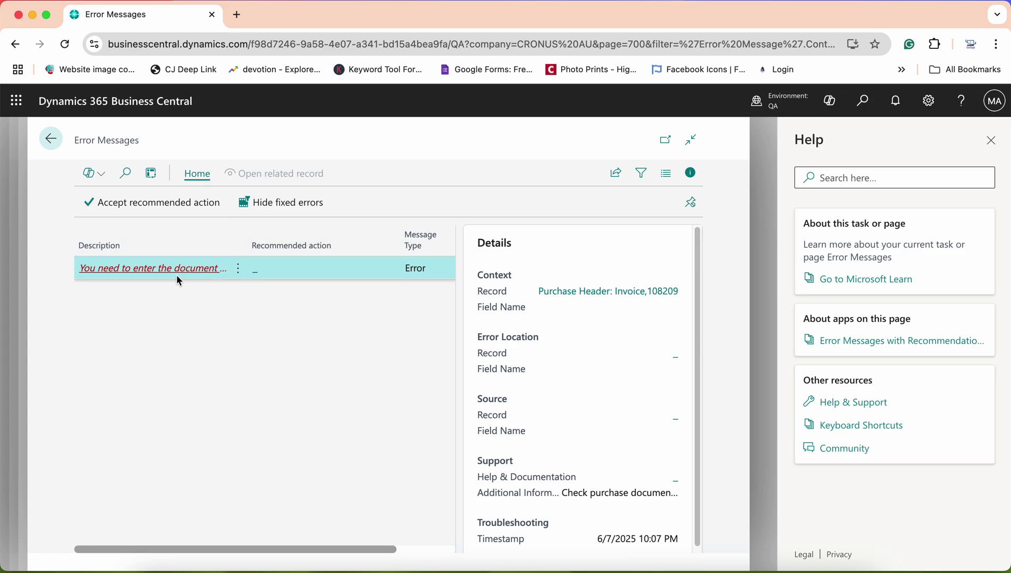
left_click(53, 142)
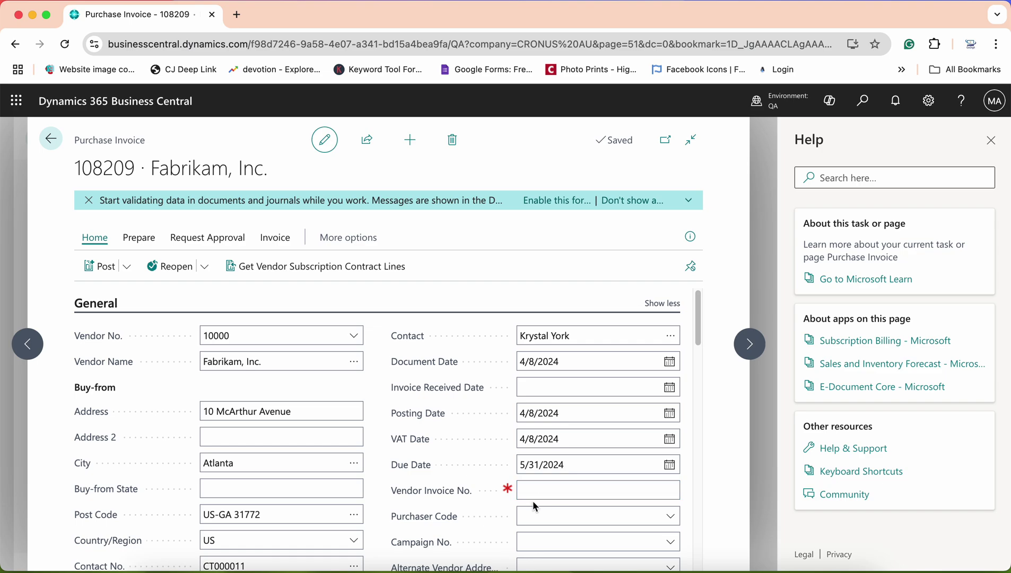
left_click(563, 501)
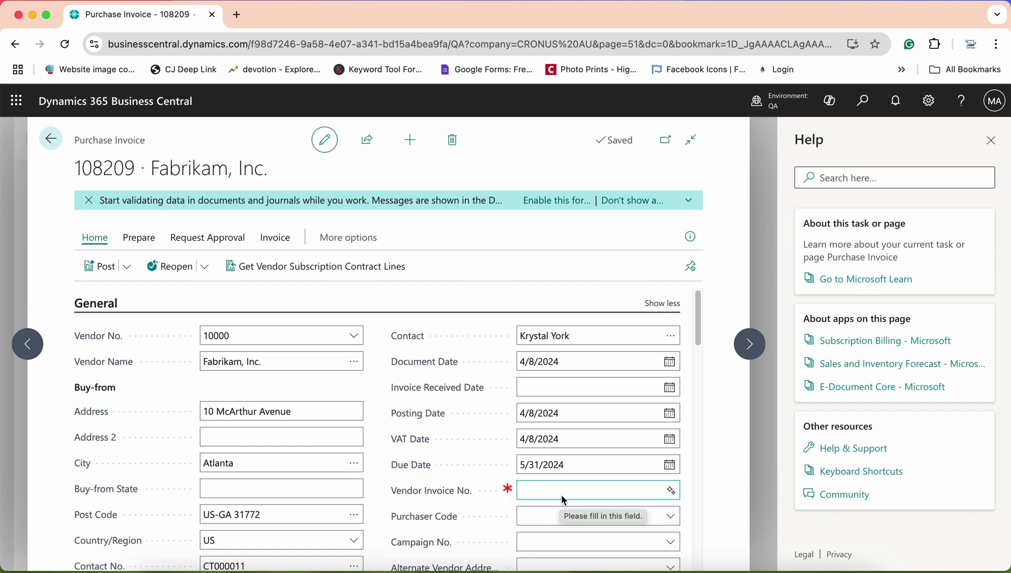
Switch to Visual Studio Code and disconnect the debugger from the Business Central session
left_click(709, 565)
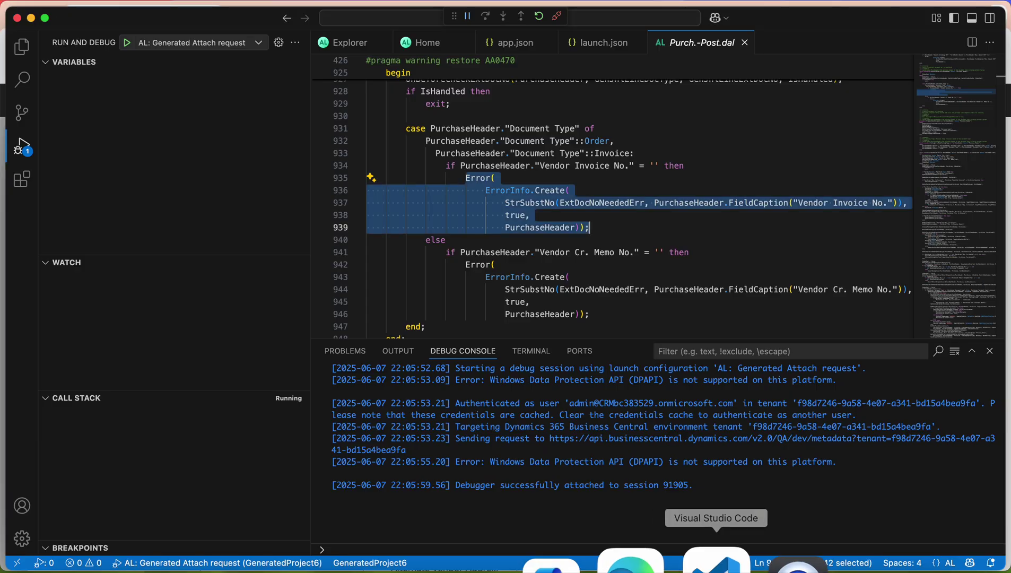
left_click(558, 18)
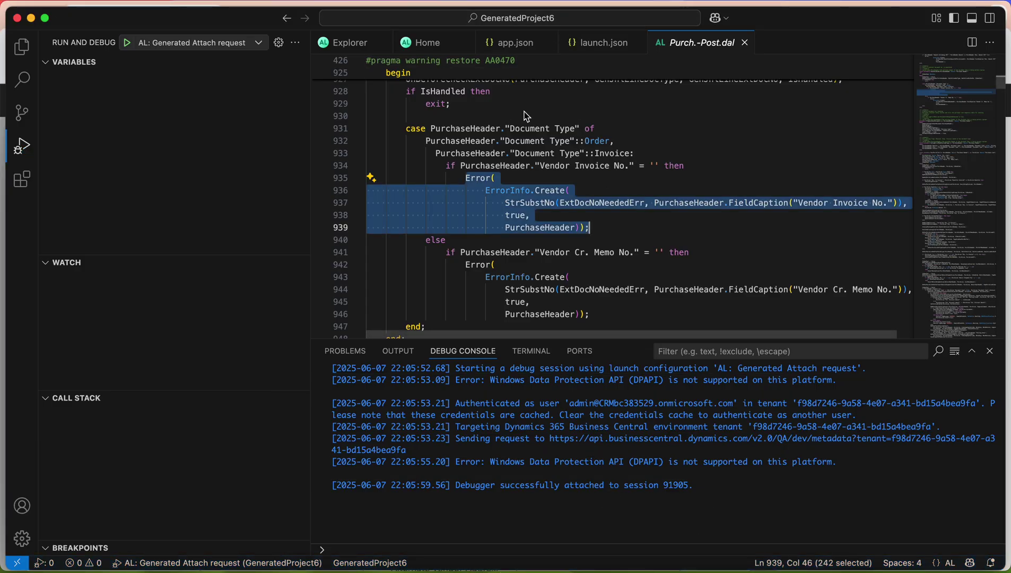
Switch to Business Central in Chrome, search for "extension mana" and open the Extension Management page
left_click(561, 569)
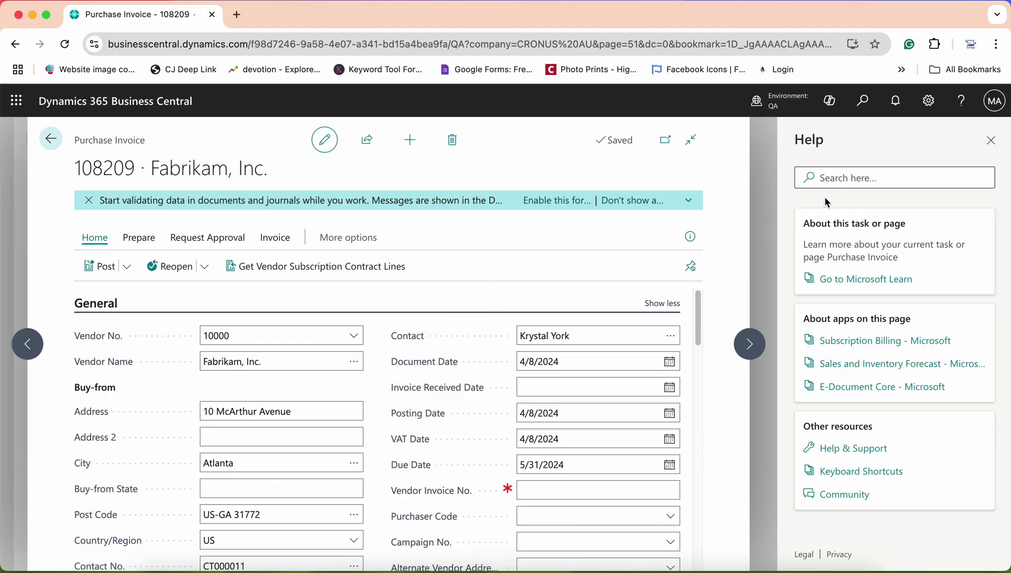
left_click(862, 106)
type("e")
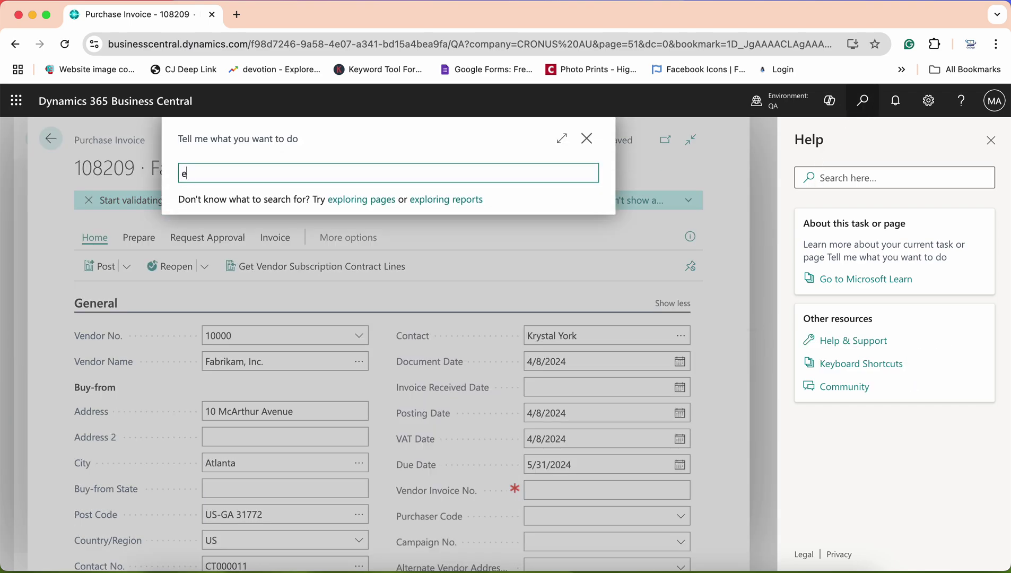
type("xtension mana")
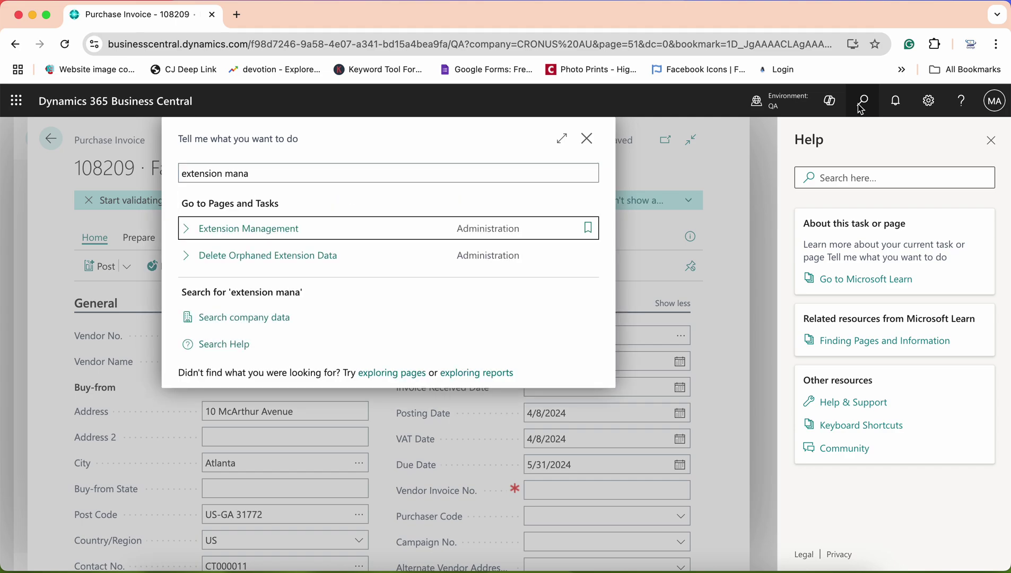
left_click(328, 222)
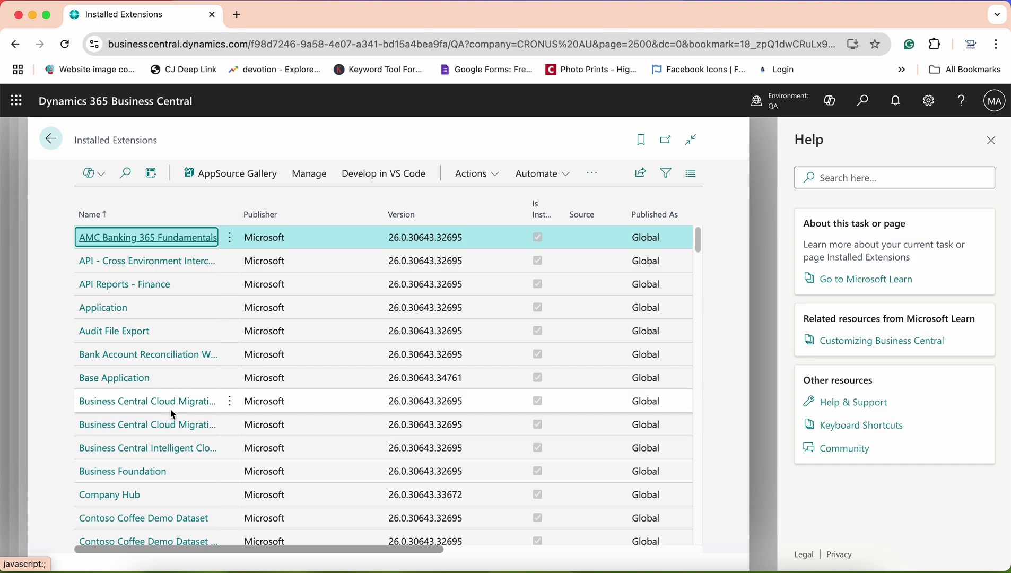
Switch to Visual Studio Code and open the project's app.json file from its file list
mouse_move(609, 571)
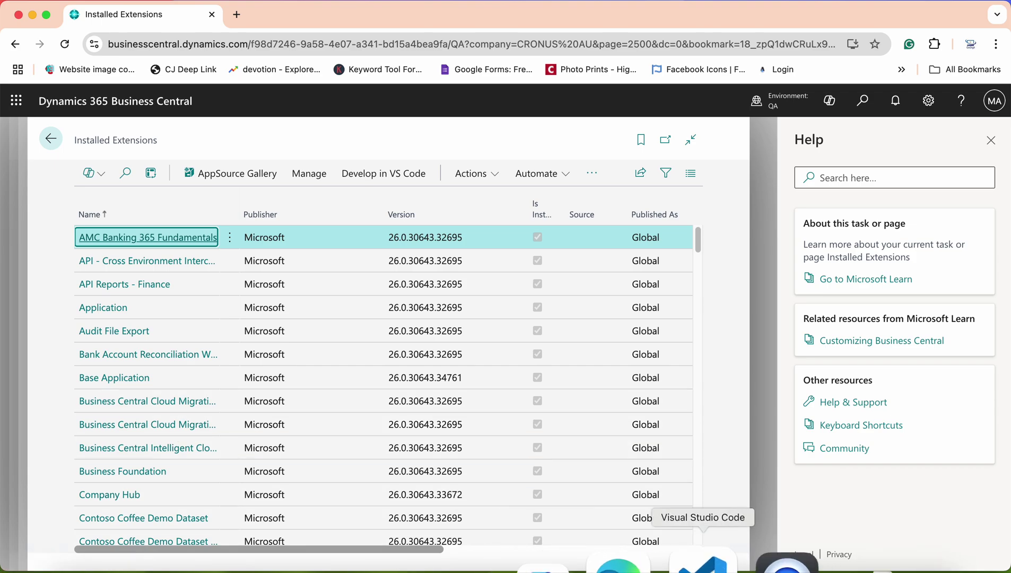
left_click(688, 567)
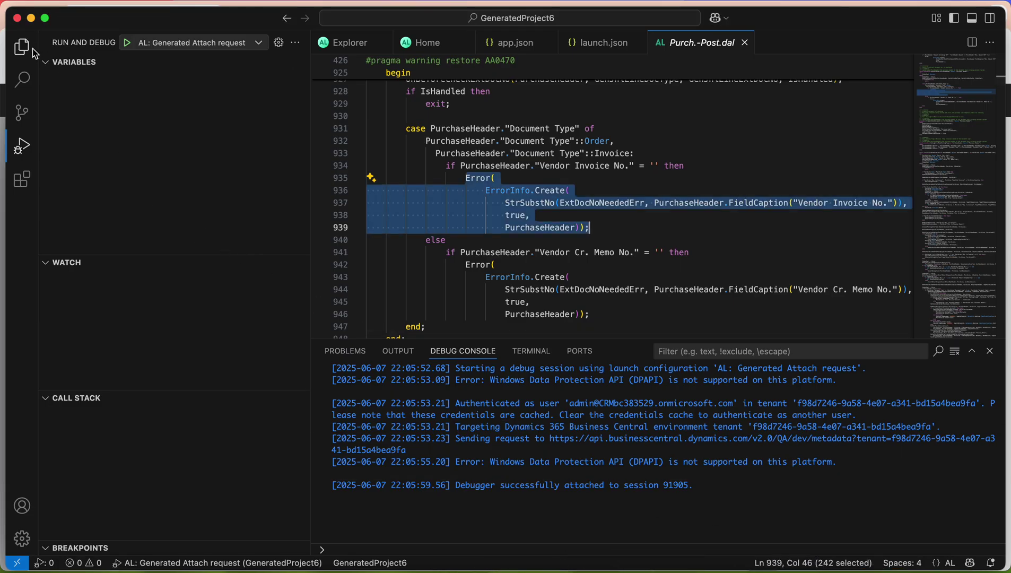
left_click(31, 52)
left_click(86, 214)
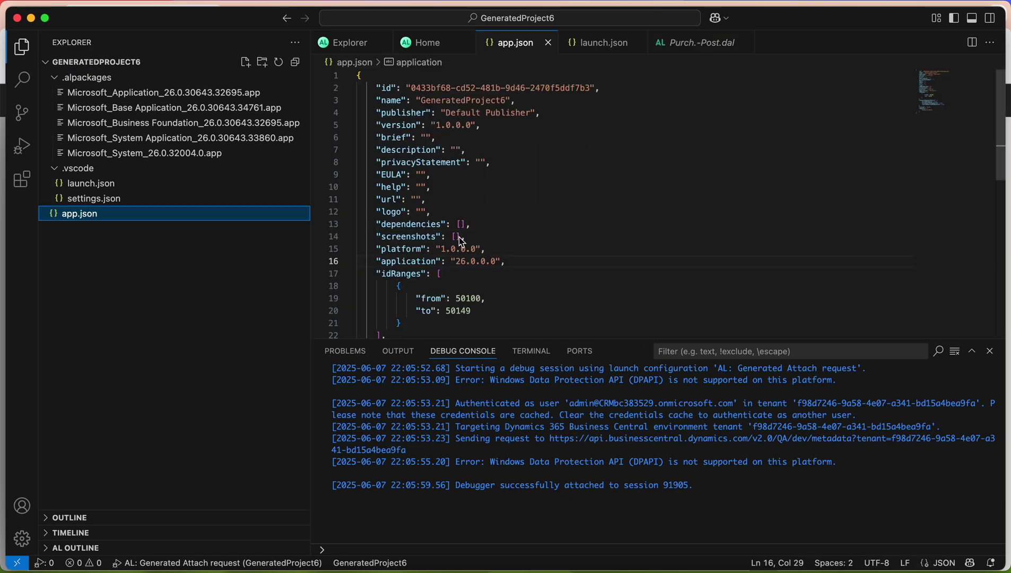
Add an empty object inside the dependencies array of app.json and dismiss the suggested code
left_click(446, 225)
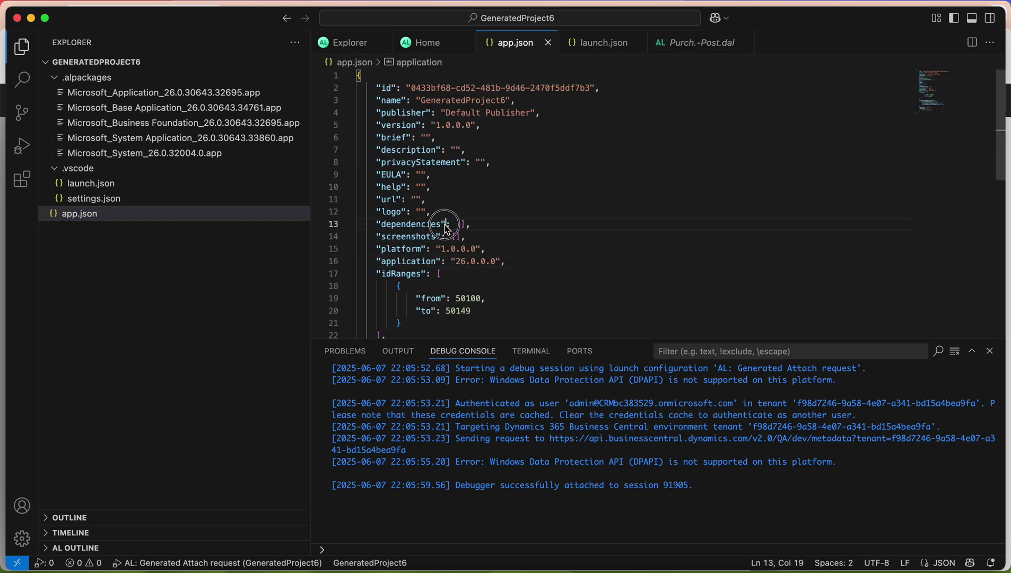
left_click(459, 224)
key("Return")
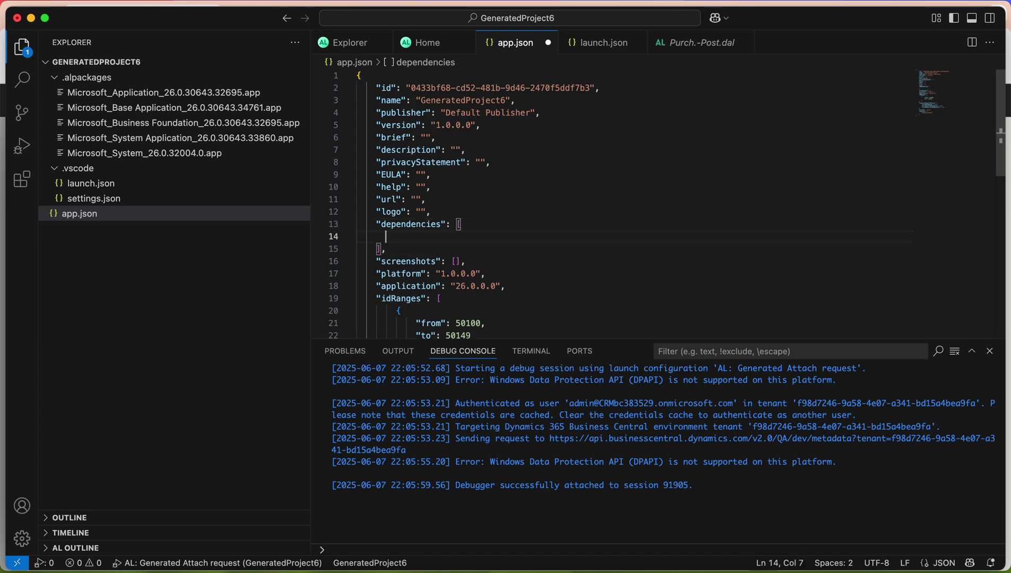
type("{")
key("Return")
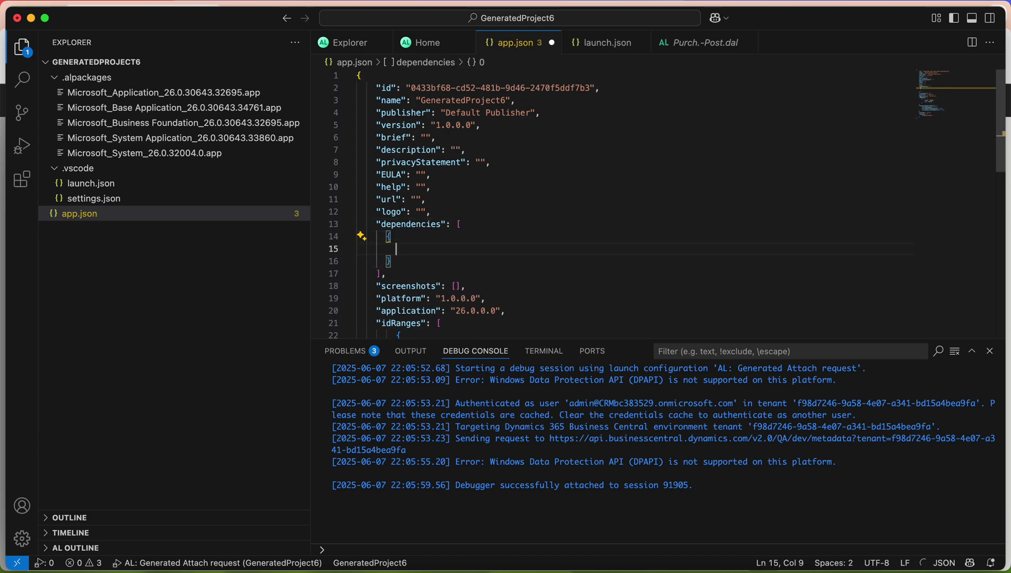
key("super+space")
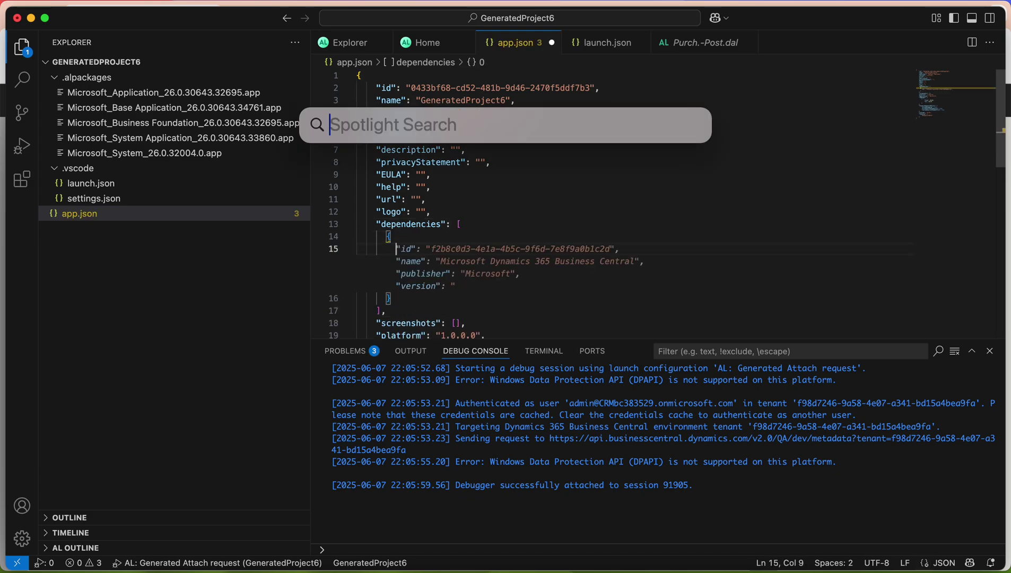
mouse_move(440, 281)
key("Escape")
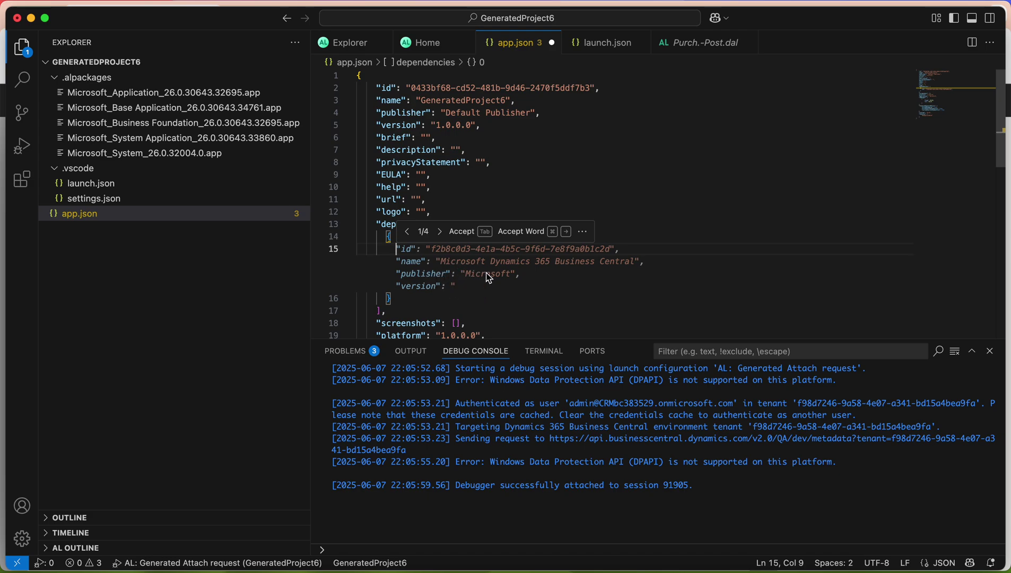
key("Escape")
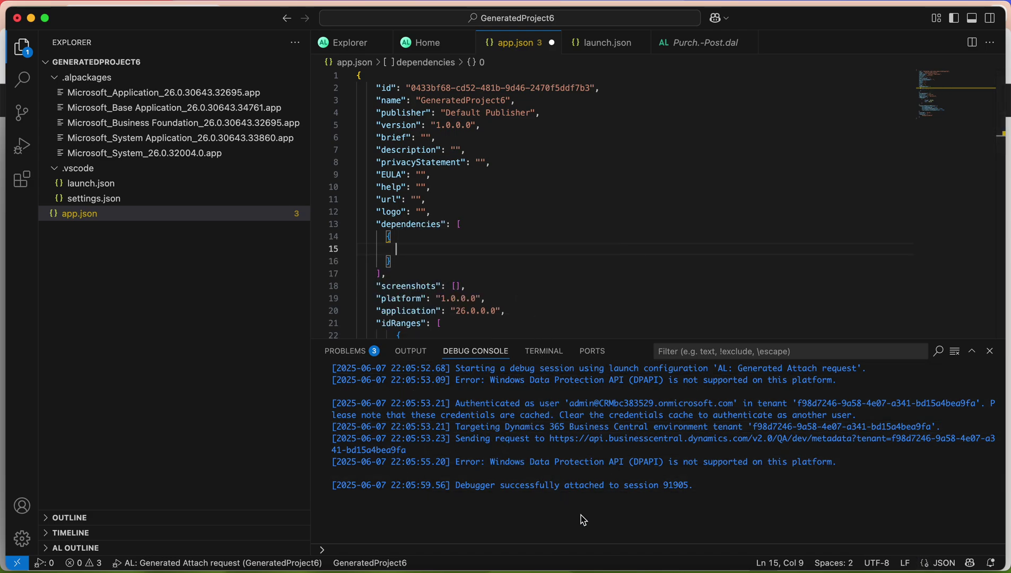
Return to the Installed Extensions list in Chrome and select both Data Search and Dynamics BC Excel Reports
left_click(555, 558)
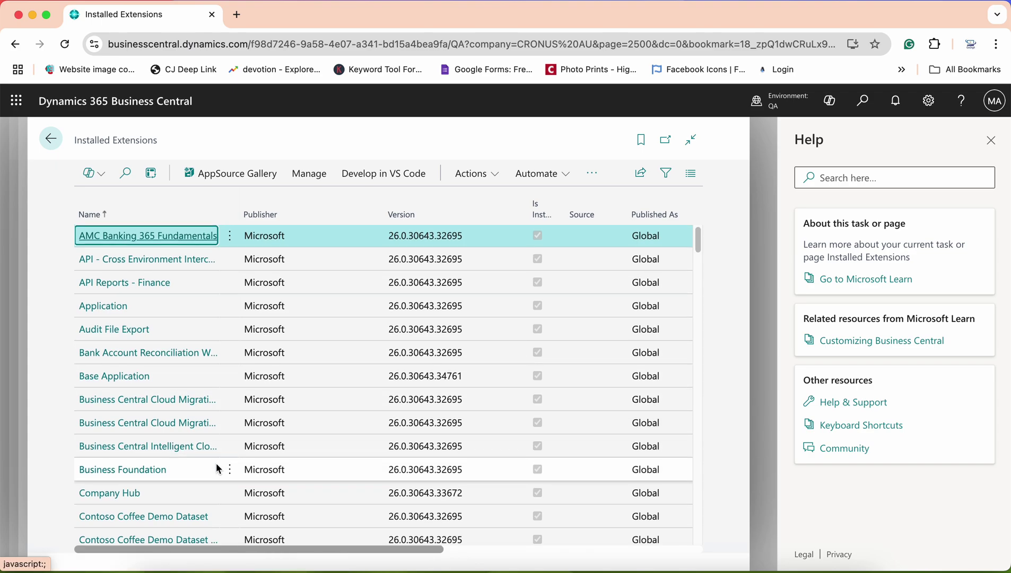
scroll(217, 464, "down", 1)
scroll(216, 469, "down", 2)
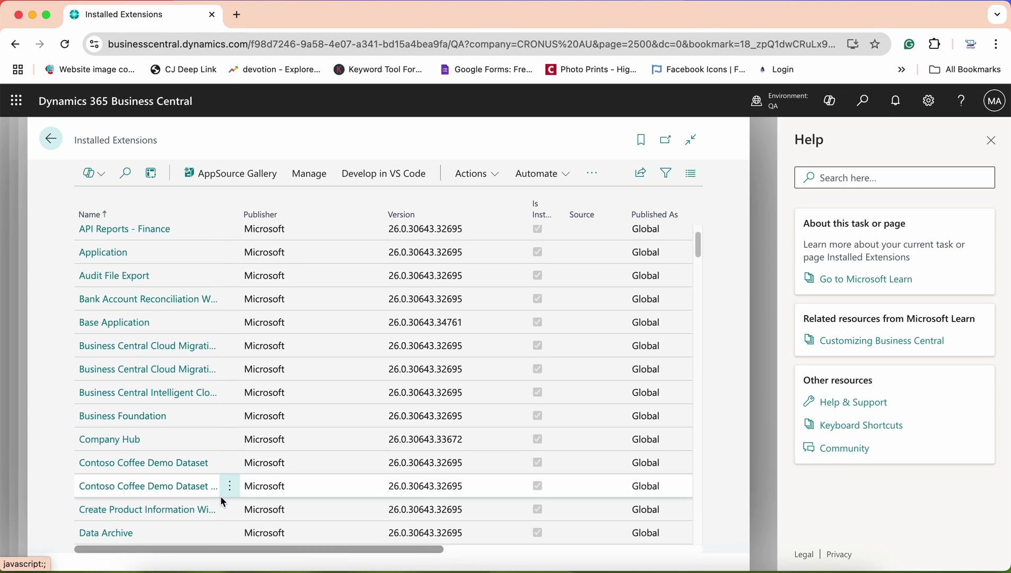
scroll(220, 496, "down", 1)
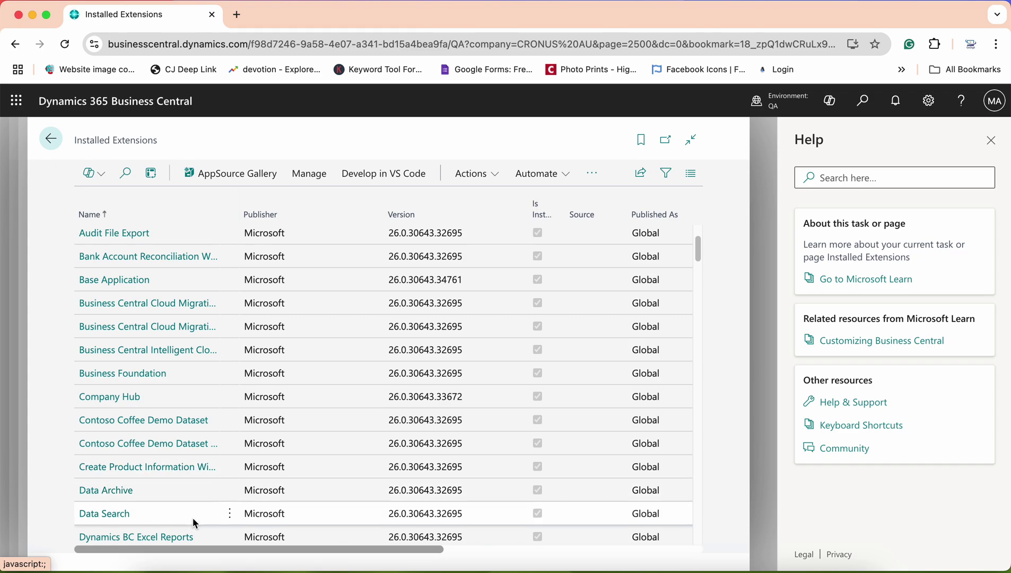
scroll(213, 522, "down", 1)
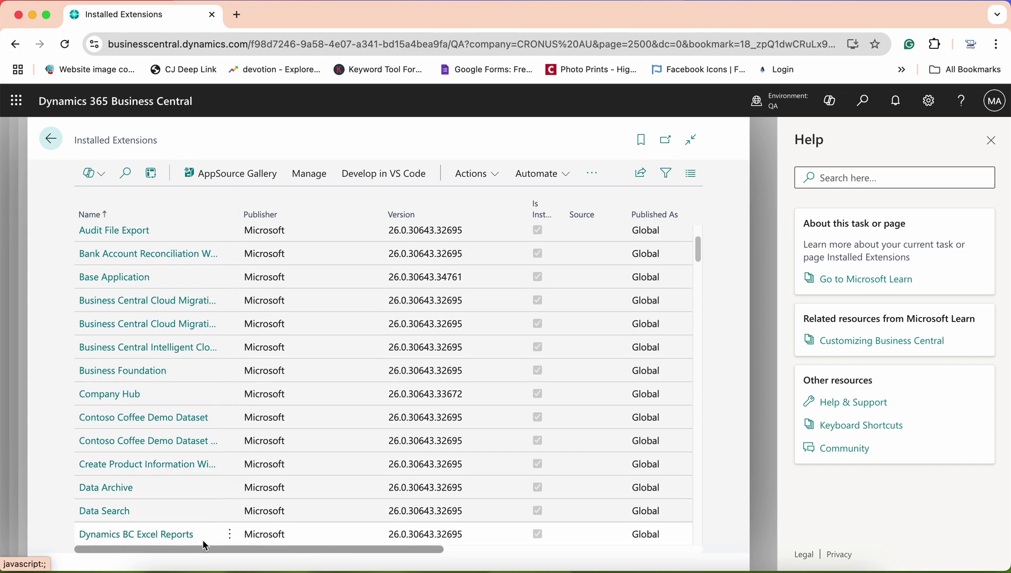
scroll(231, 510, "down", 2)
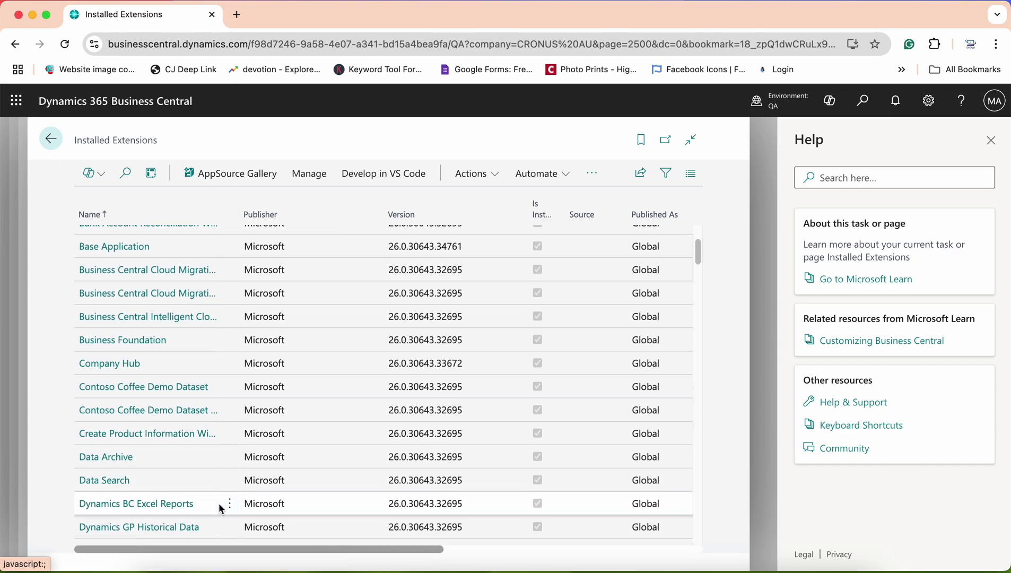
left_click(230, 481)
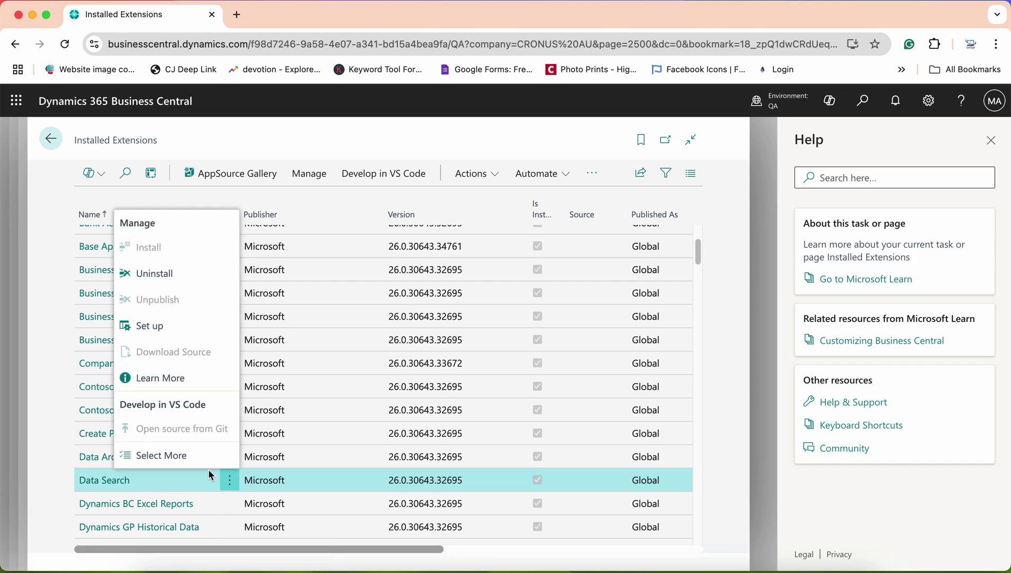
left_click(182, 455)
left_click(86, 503)
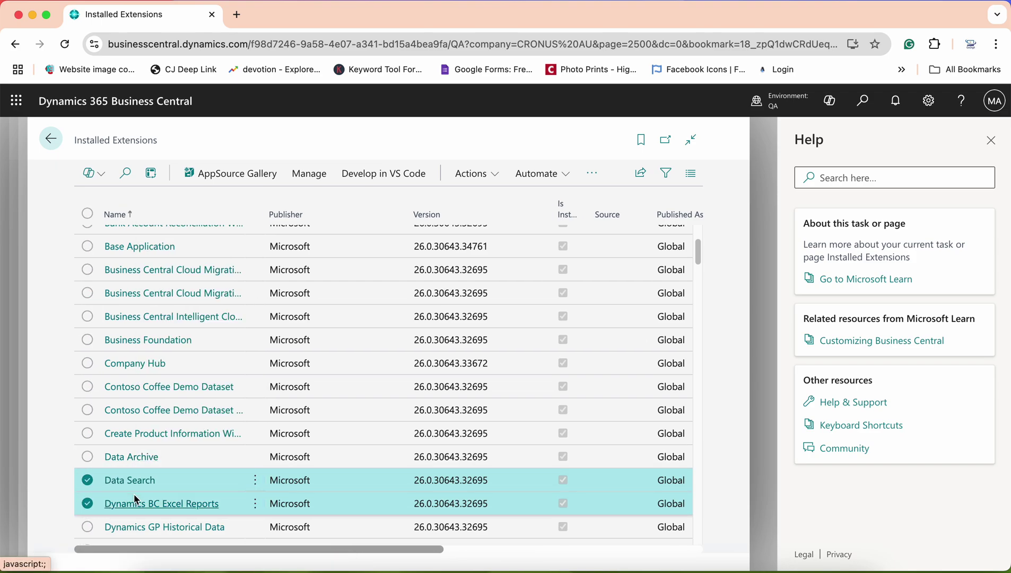
Show the selected extensions as dependency code using the Show and copy option for VS Code development
left_click(373, 178)
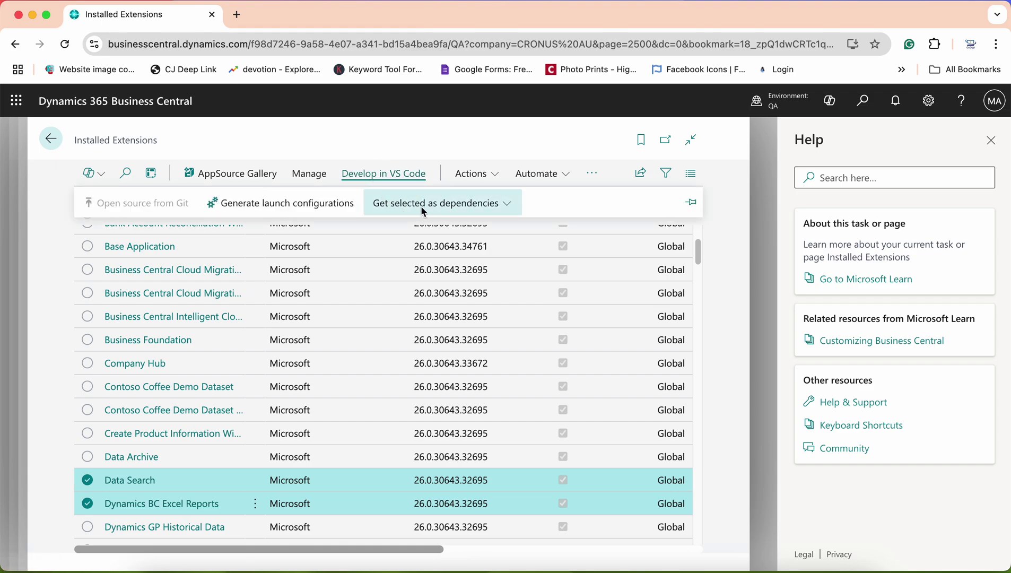
left_click(467, 212)
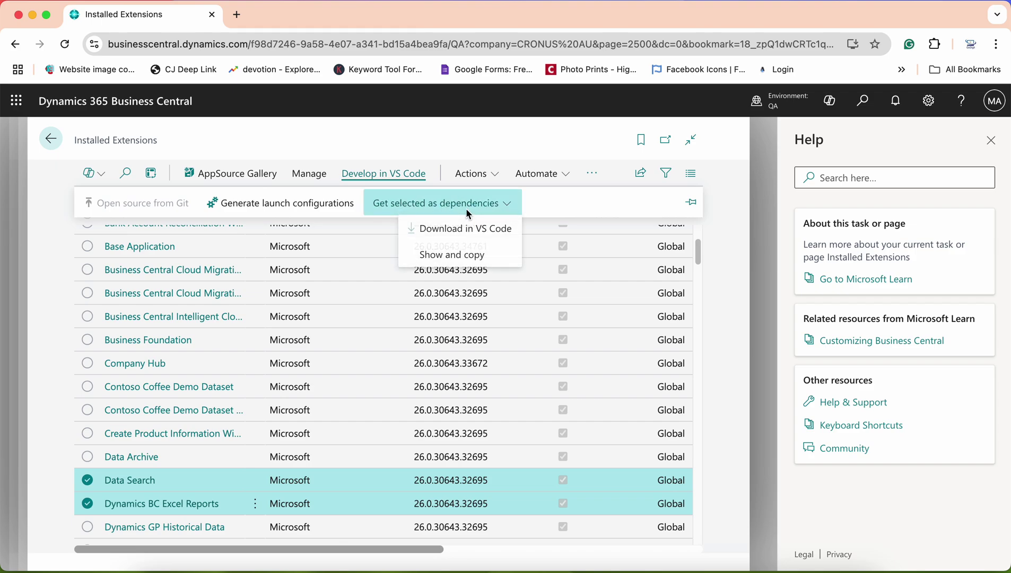
left_click(450, 258)
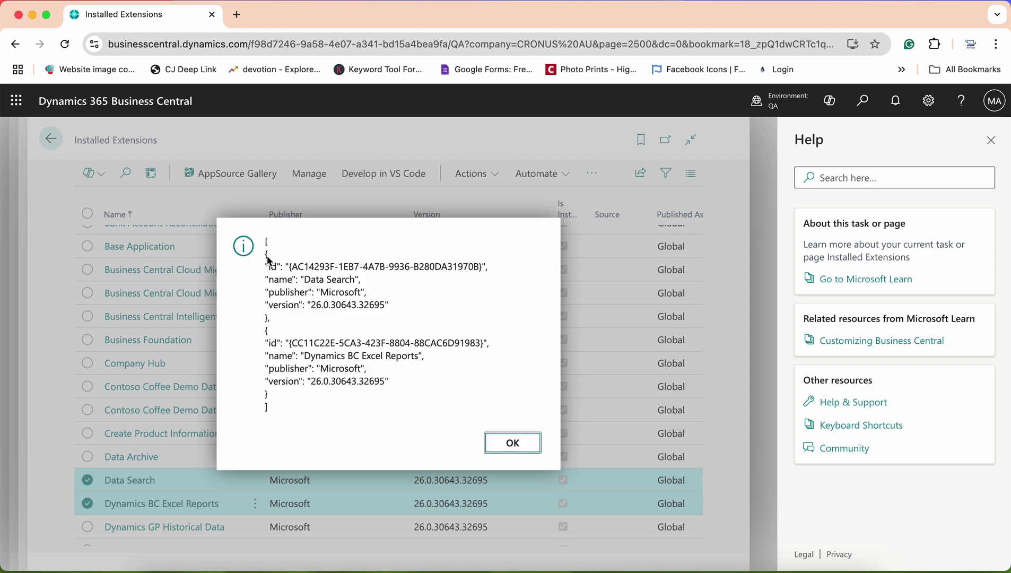
Copy the Data Search and Dynamics BC Excel Reports dependency entries and paste them into the dependencies array of app.json in Visual Studio Code
left_click_drag(270, 259, 446, 393)
key("super+c")
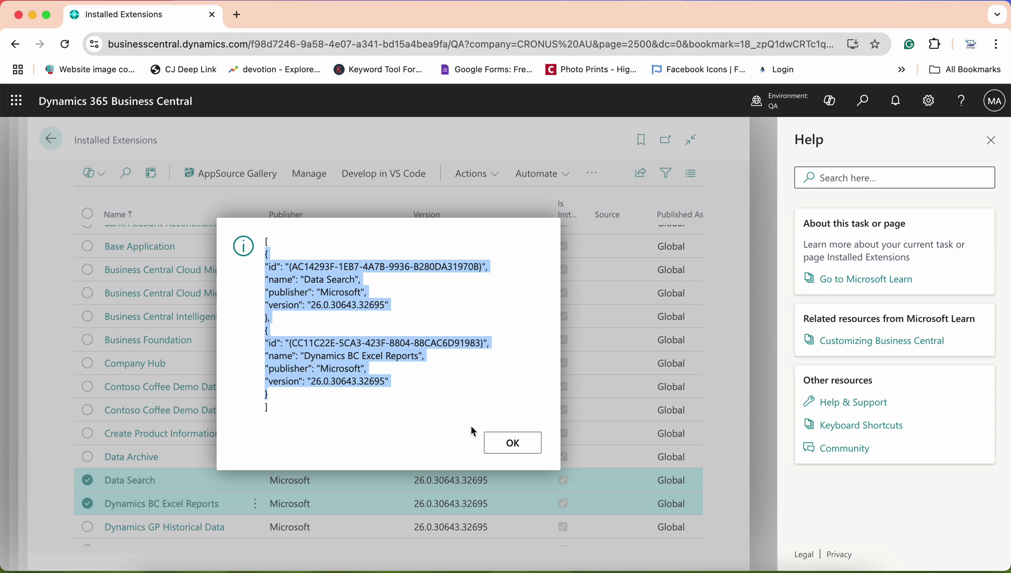
left_click(512, 443)
left_click(703, 560)
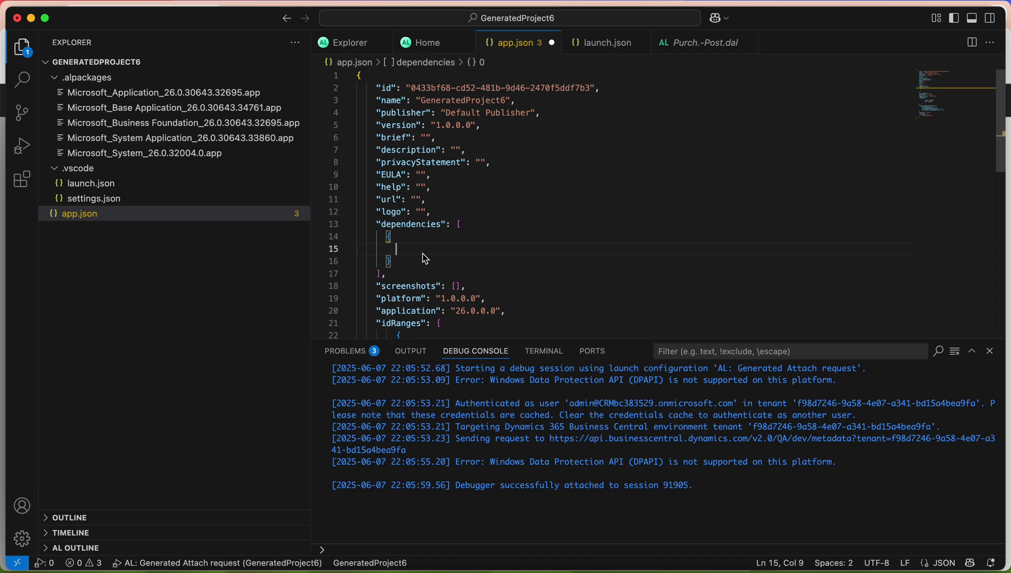
key("super+v")
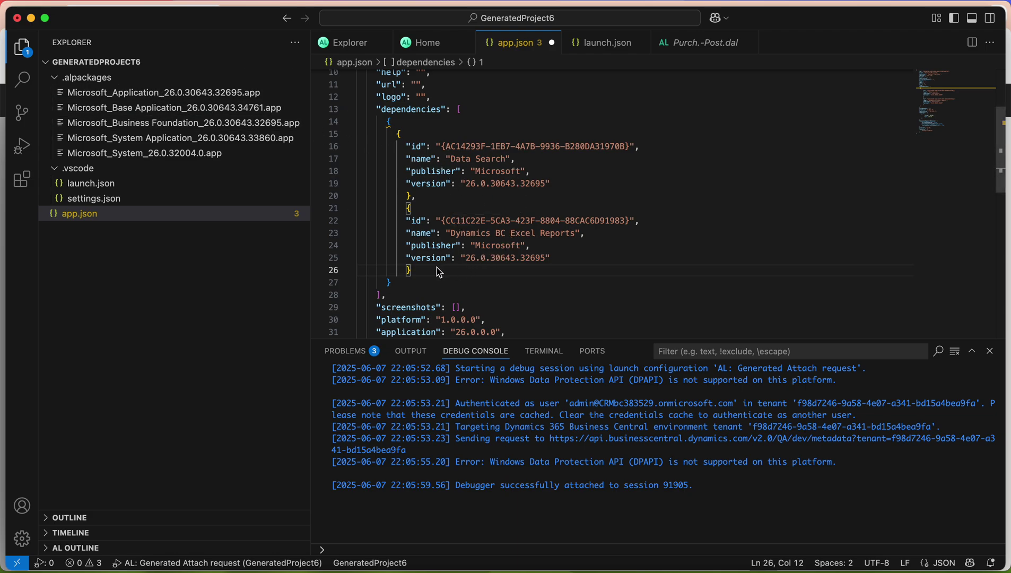
Undo the pasted entries and the added object so the dependencies array in app.json is empty again
left_click_drag(425, 274, 411, 213)
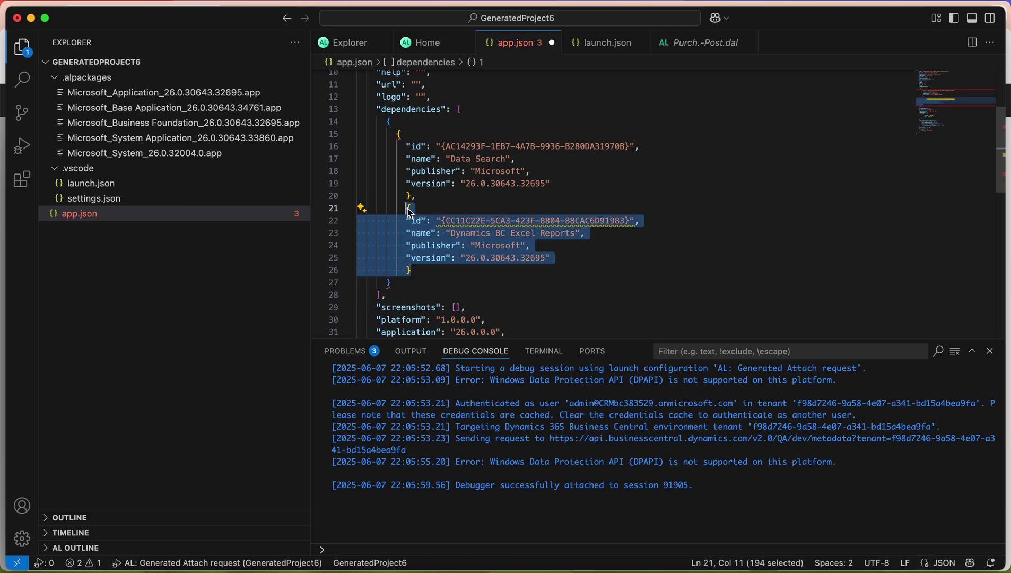
key("super+z")
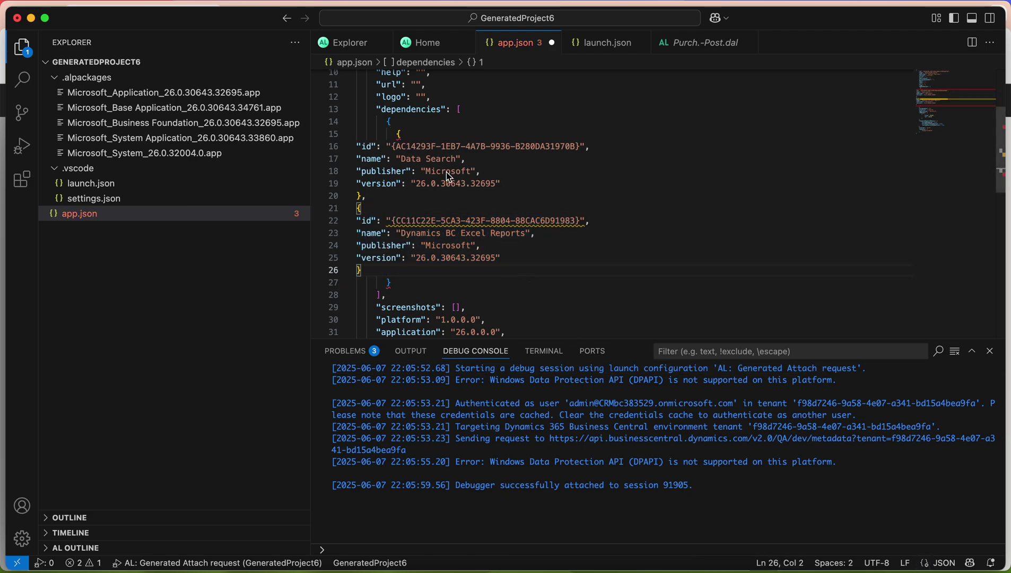
key("super+s")
key("super+z")
key("super+z")
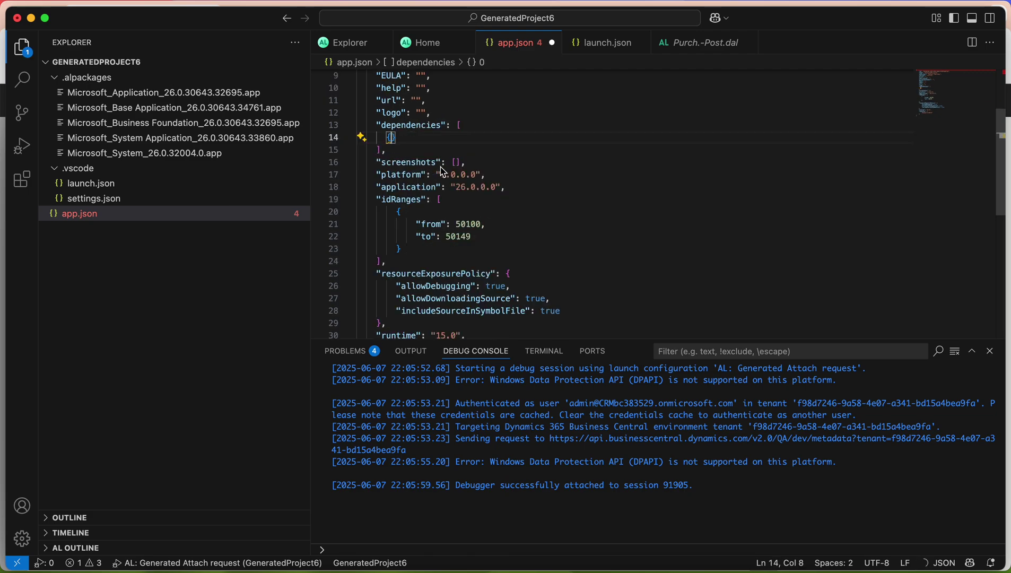
key("super+shift+z")
key("super+z")
key("super+z")
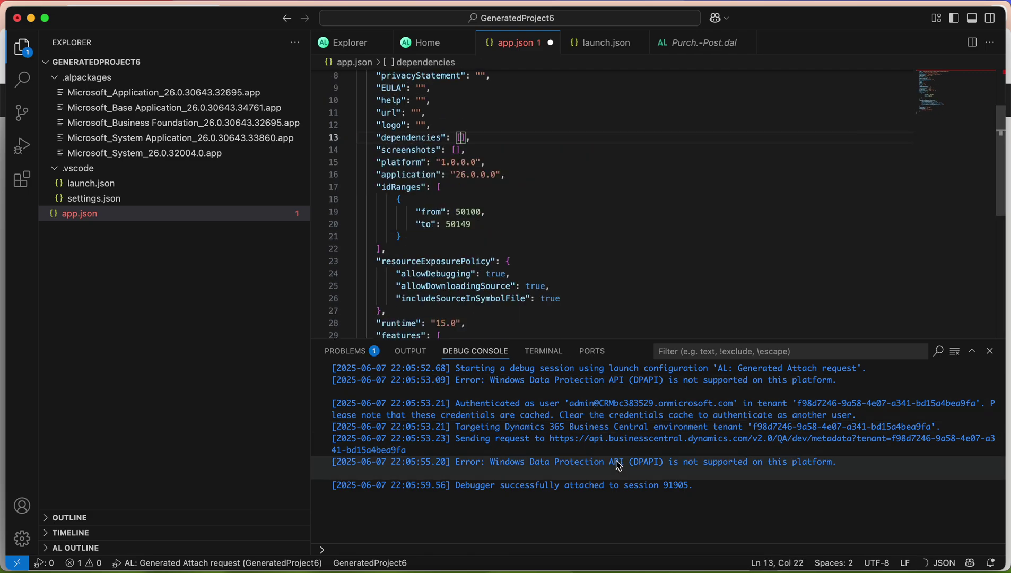
Switch back to Business Central in Chrome and download the two selected extensions as dependencies in VS Code
mouse_move(657, 568)
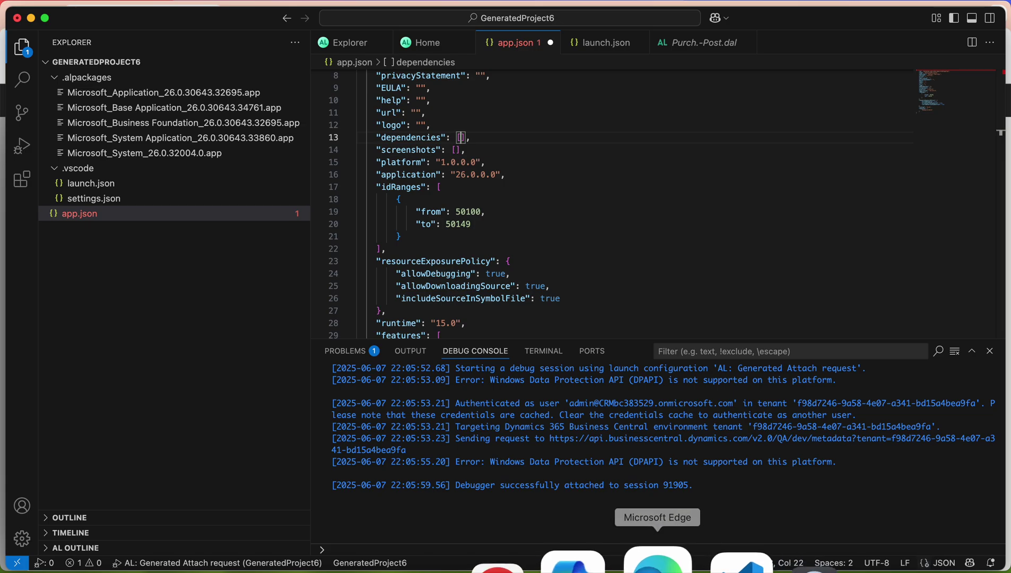
left_click(546, 562)
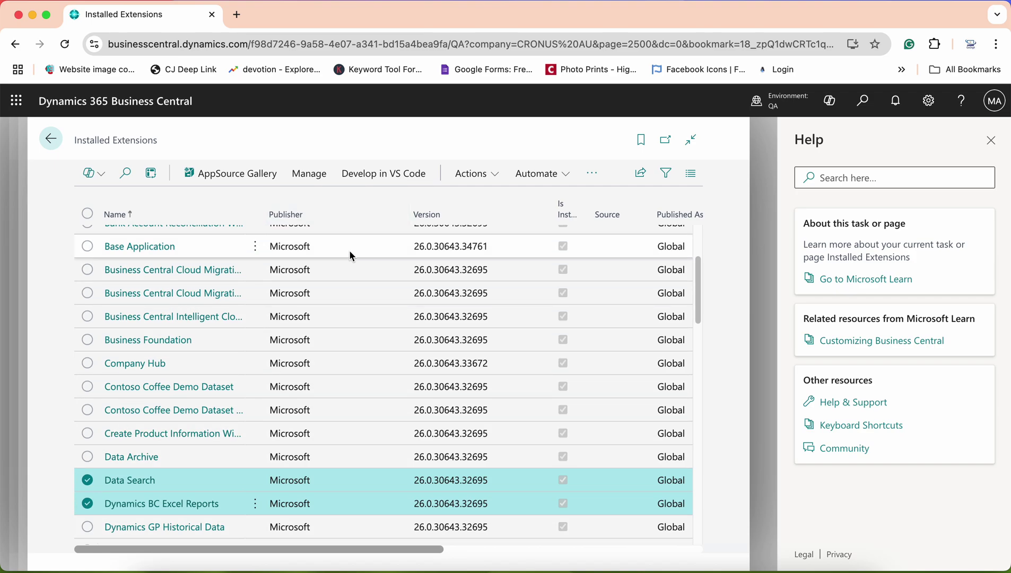
left_click(391, 181)
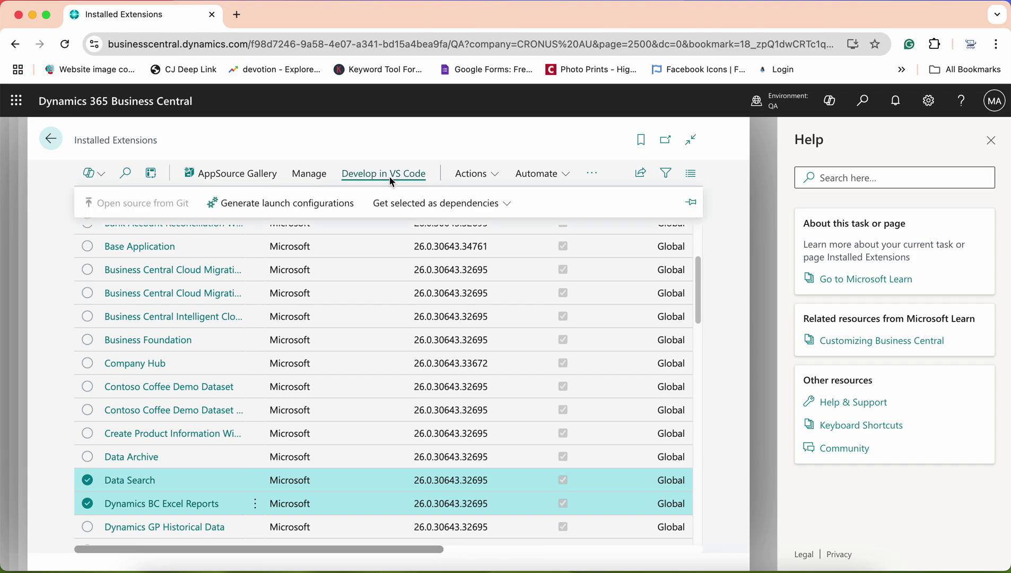
left_click(419, 200)
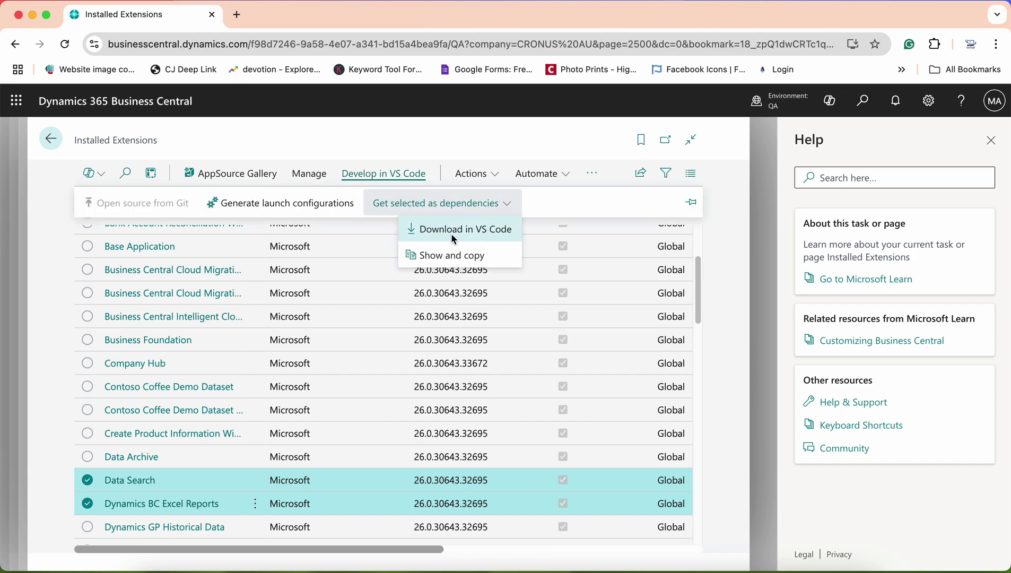
left_click(470, 237)
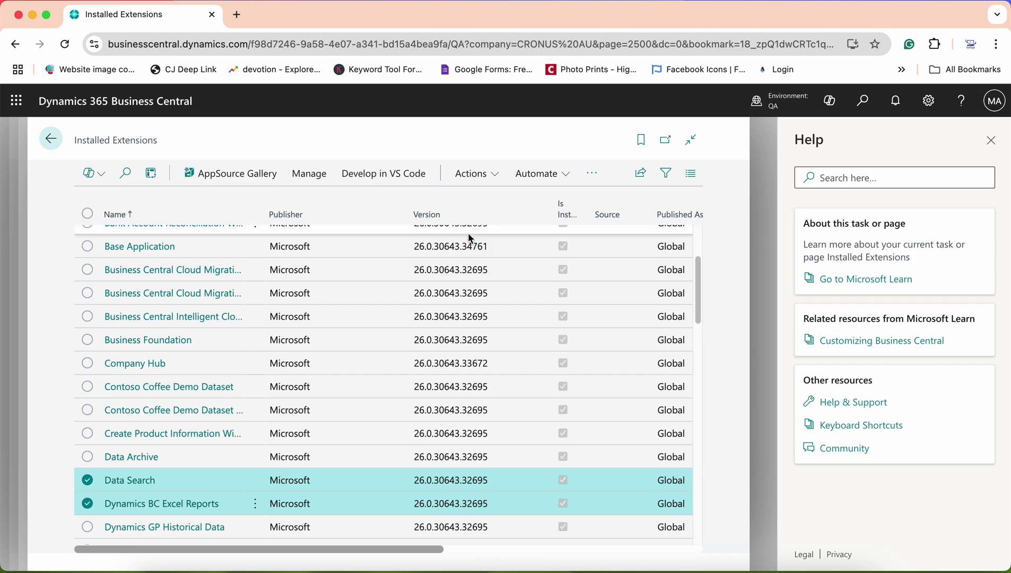
Allow Visual Studio Code and the AL Language extension to open the dependency download link, and open app.json to check its dependencies
left_click(642, 186)
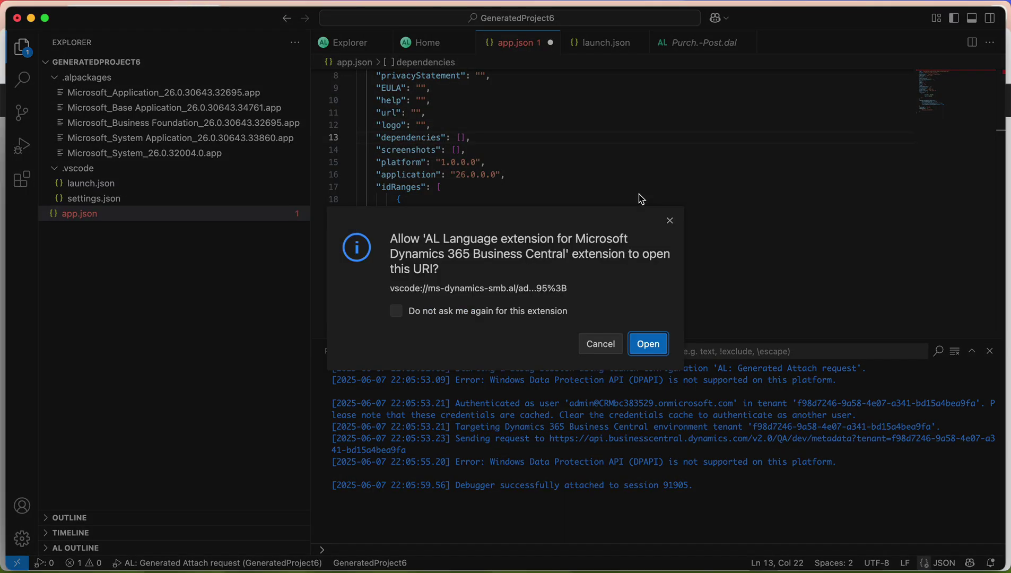
left_click(647, 345)
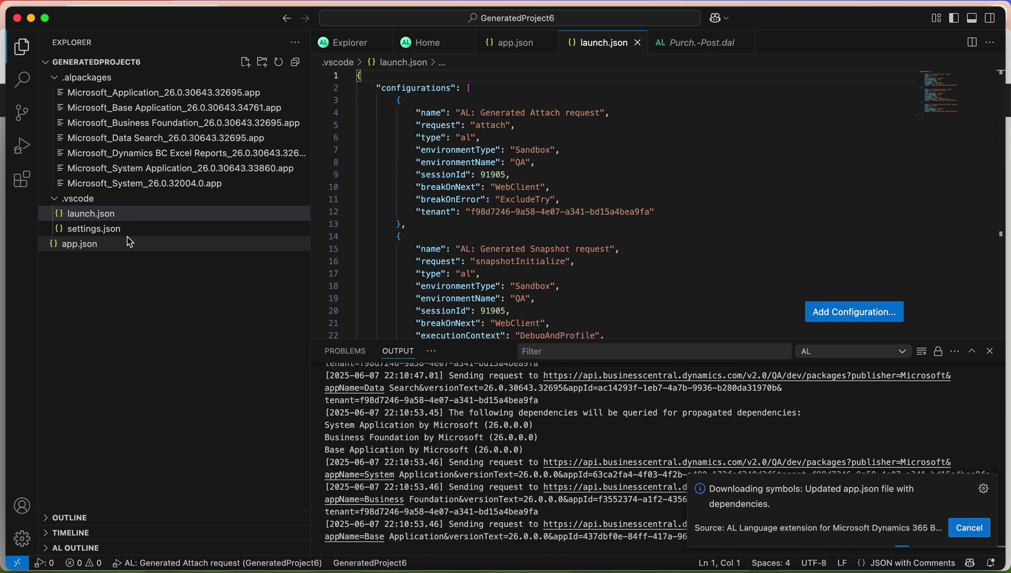
left_click(112, 247)
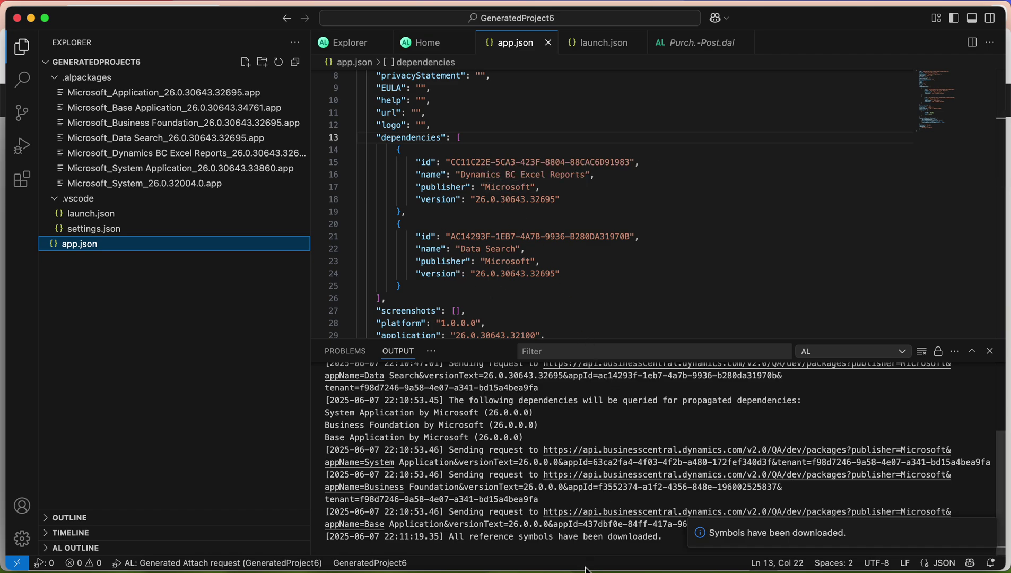
Switch back to Business Central in Chrome and generate launch configurations, allowing Visual Studio Code and the AL Language extension to open the link
left_click(557, 560)
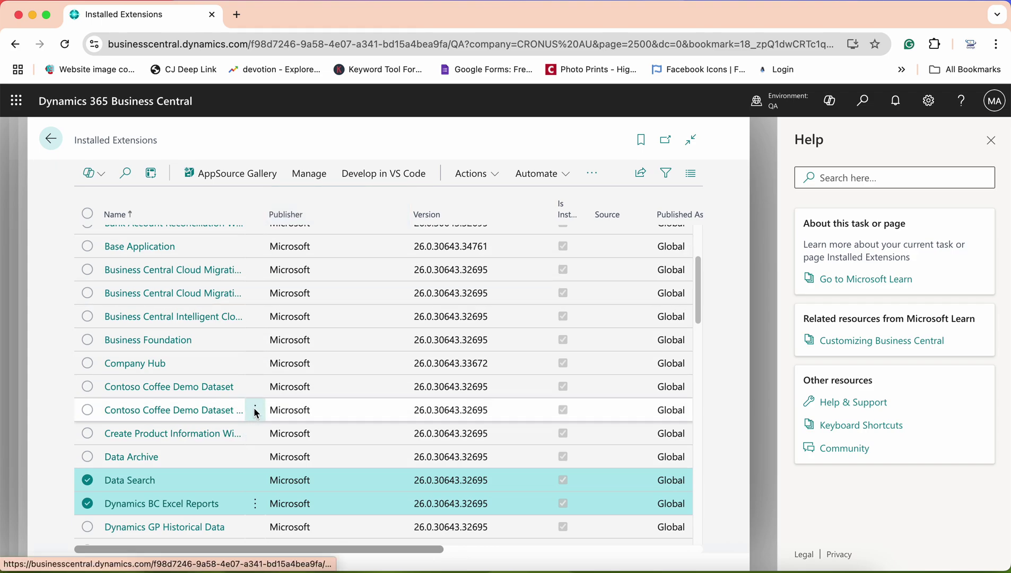
left_click(374, 181)
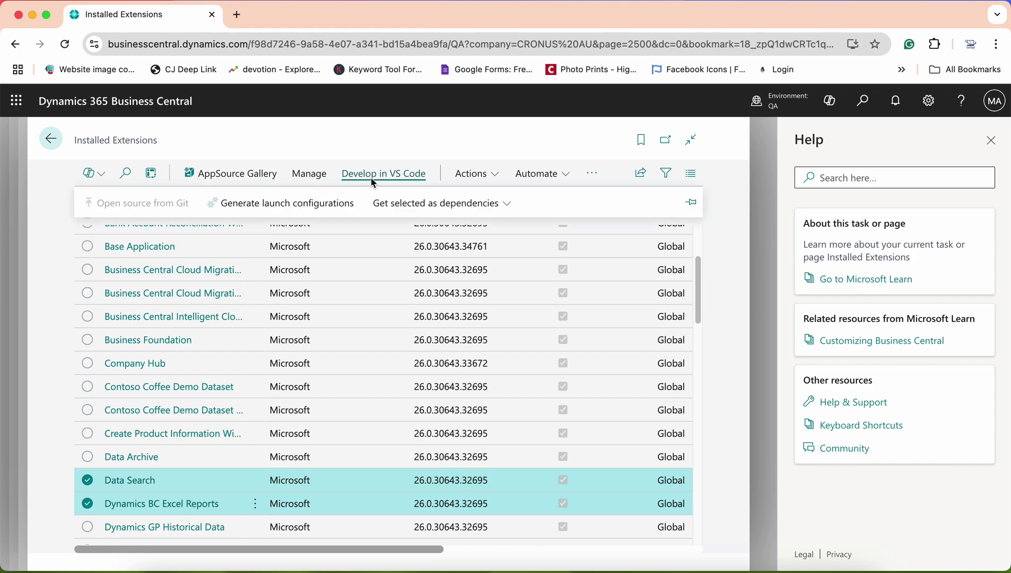
left_click(442, 203)
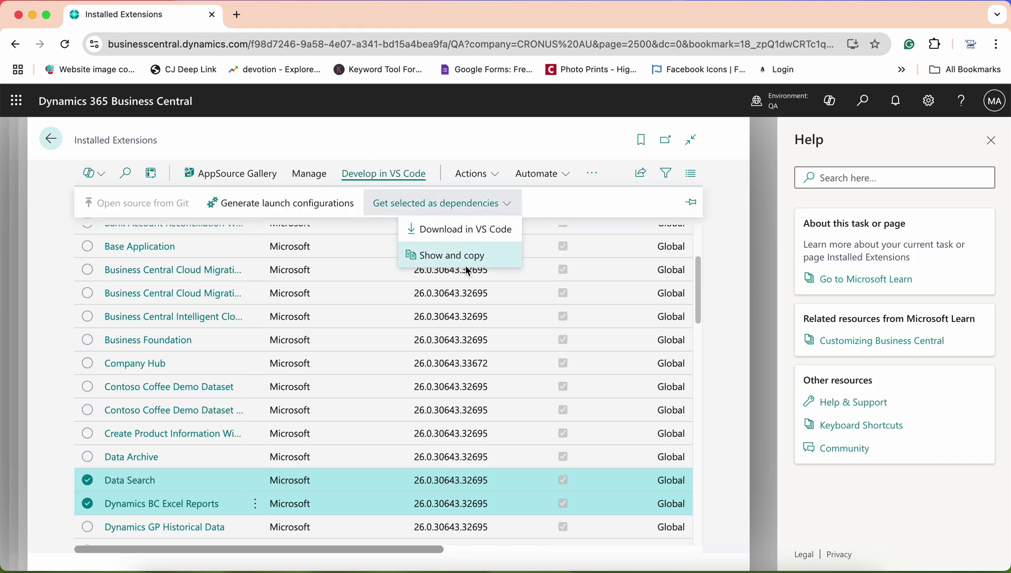
left_click(458, 205)
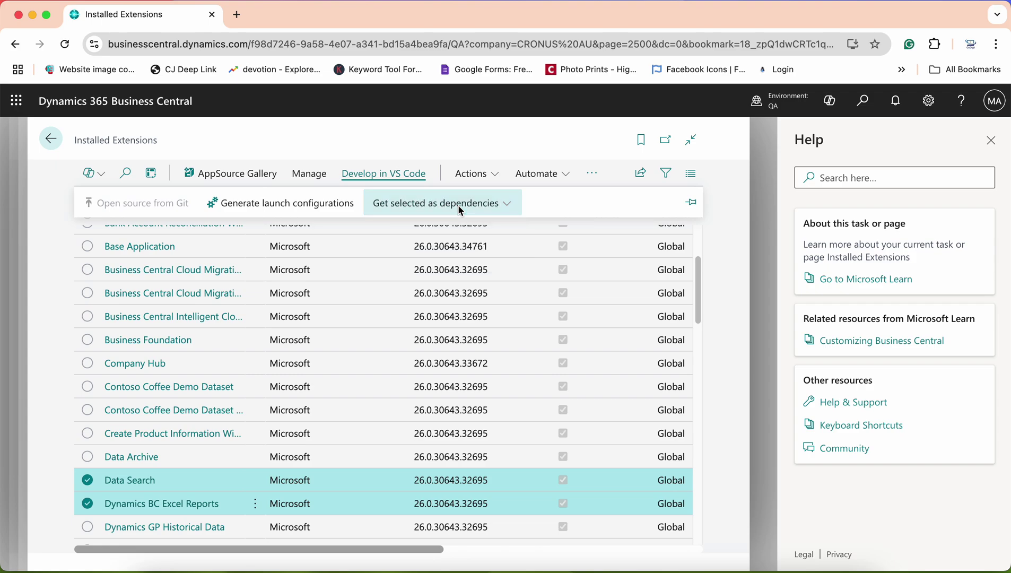
left_click(287, 208)
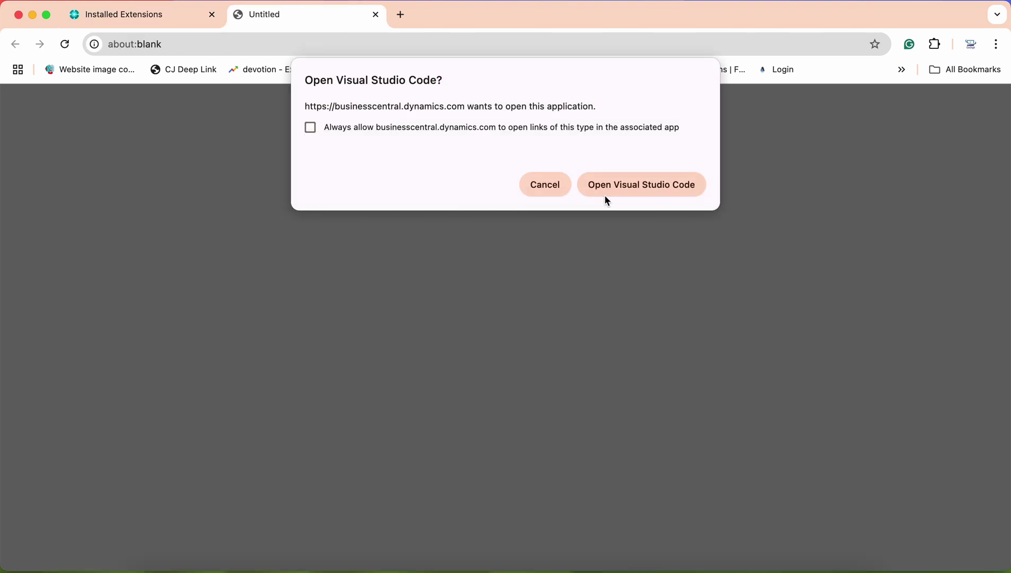
left_click(613, 192)
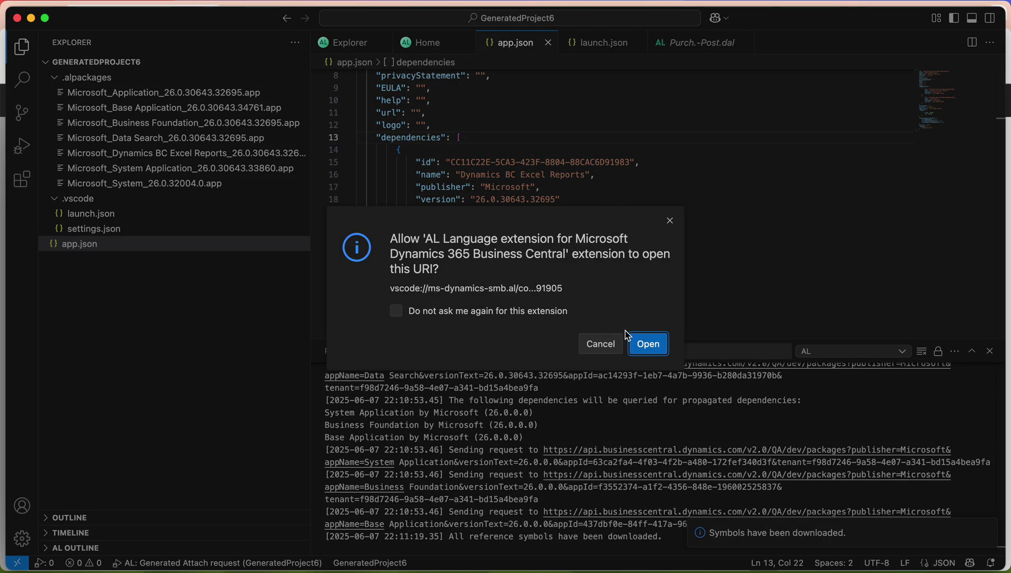
left_click(648, 345)
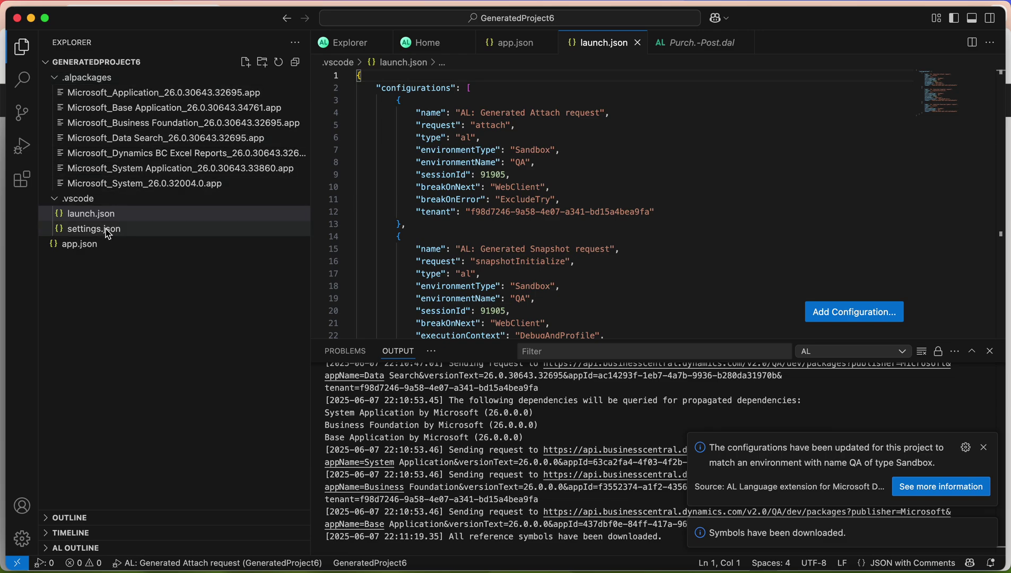
Examine the generated attach, snapshot and download symbols configurations in launch.json
left_click(96, 215)
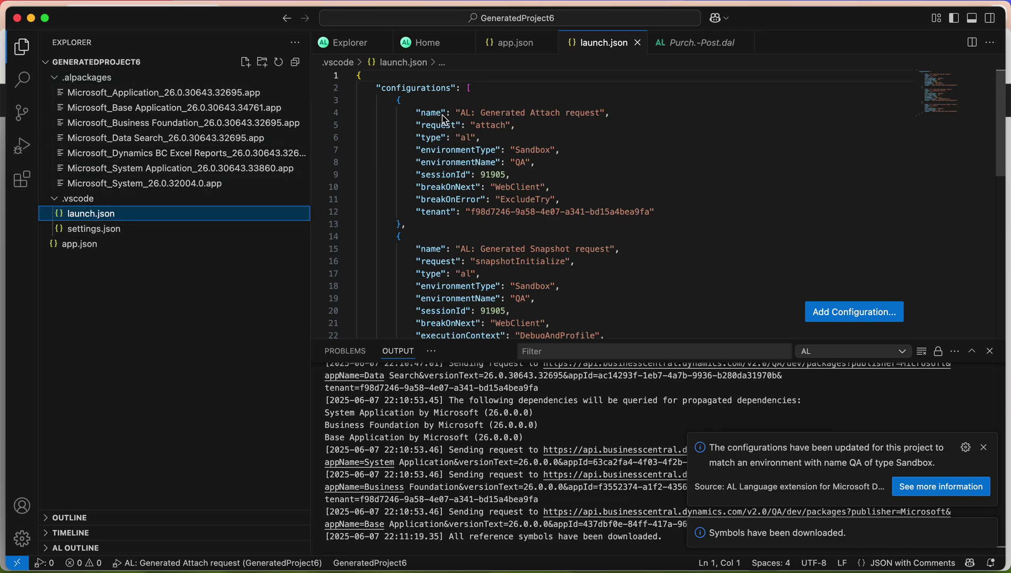
scroll(464, 268, "down", 4)
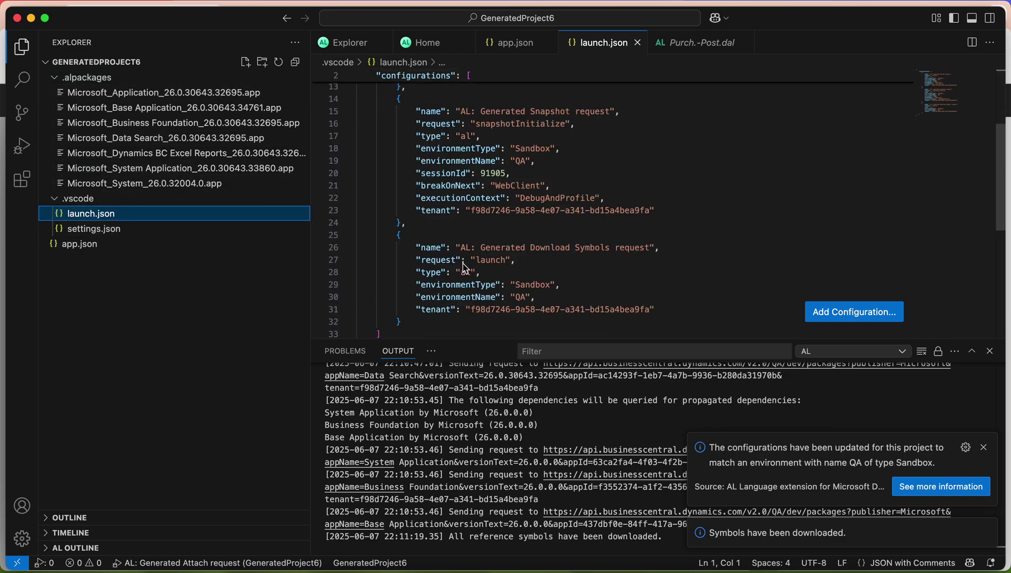
scroll(464, 268, "up", 4)
scroll(578, 238, "down", 2)
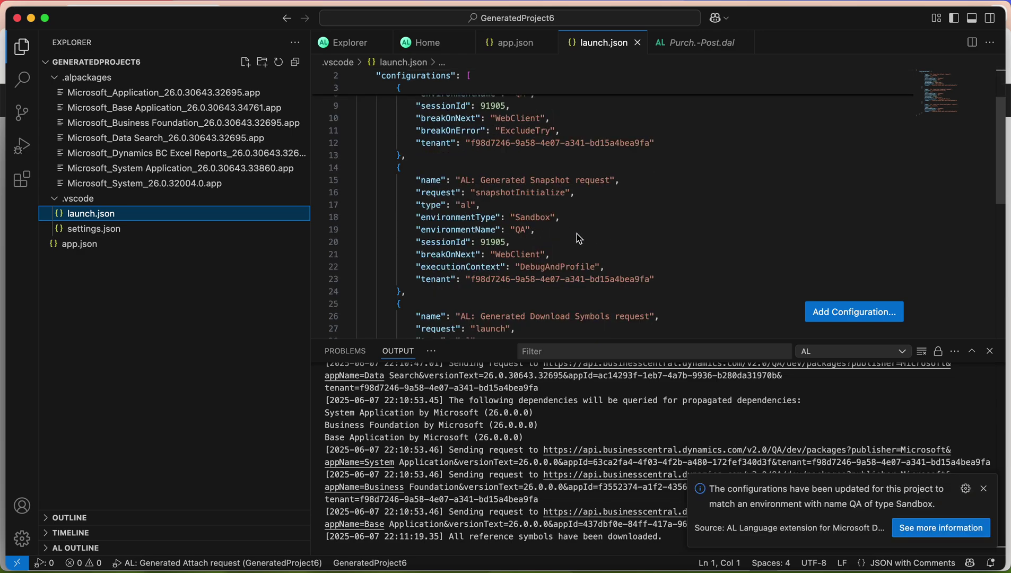
scroll(578, 239, "down", 1)
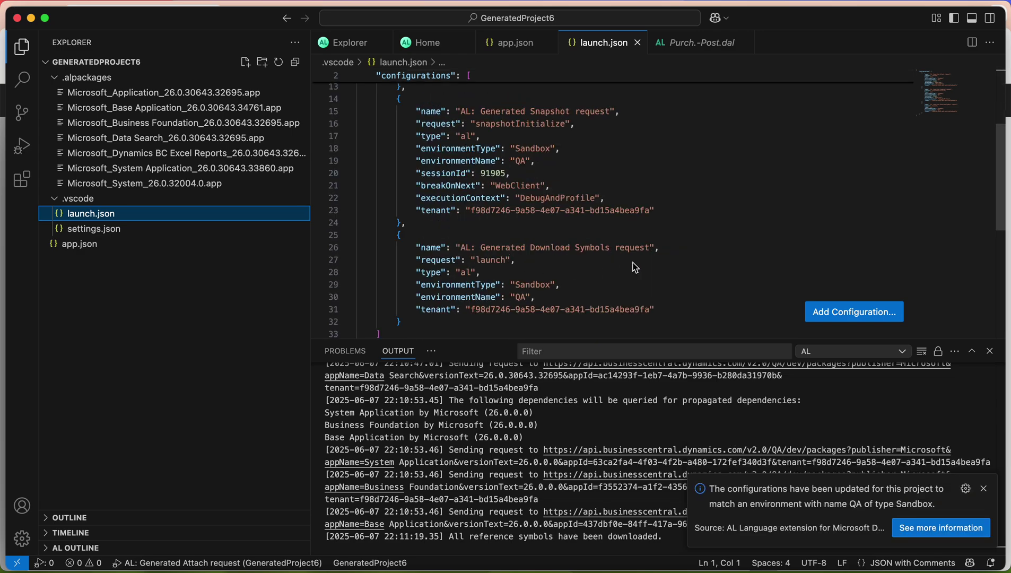
mouse_move(549, 154)
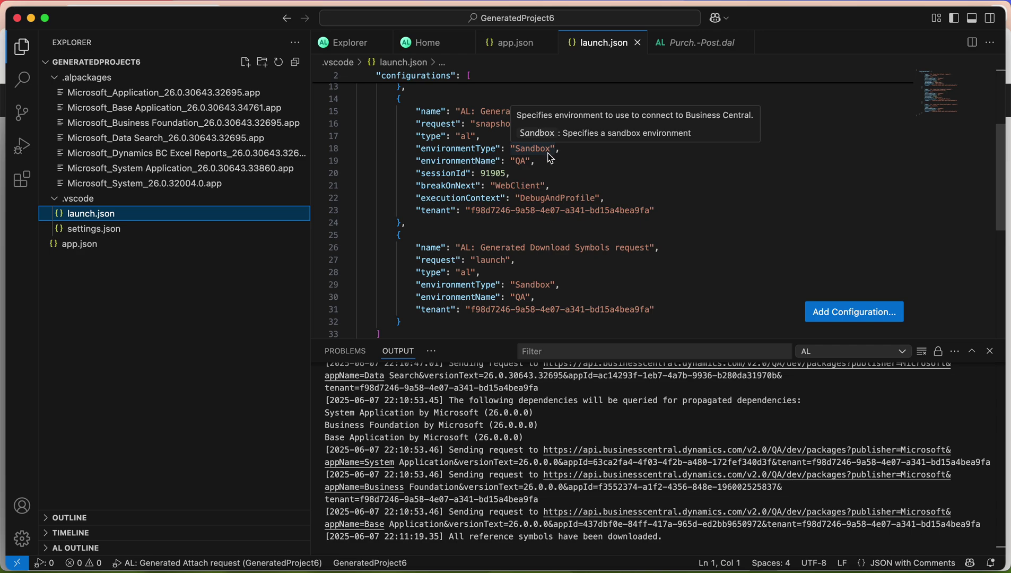
Return to Business Central in Chrome and show the VS Code development actions for the installed extensions
mouse_move(580, 571)
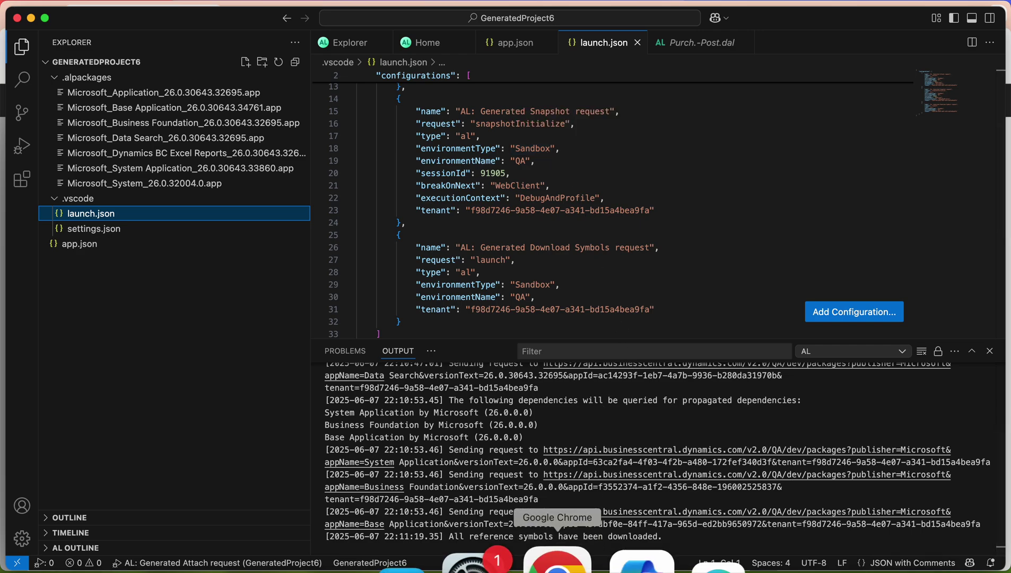
left_click(561, 522)
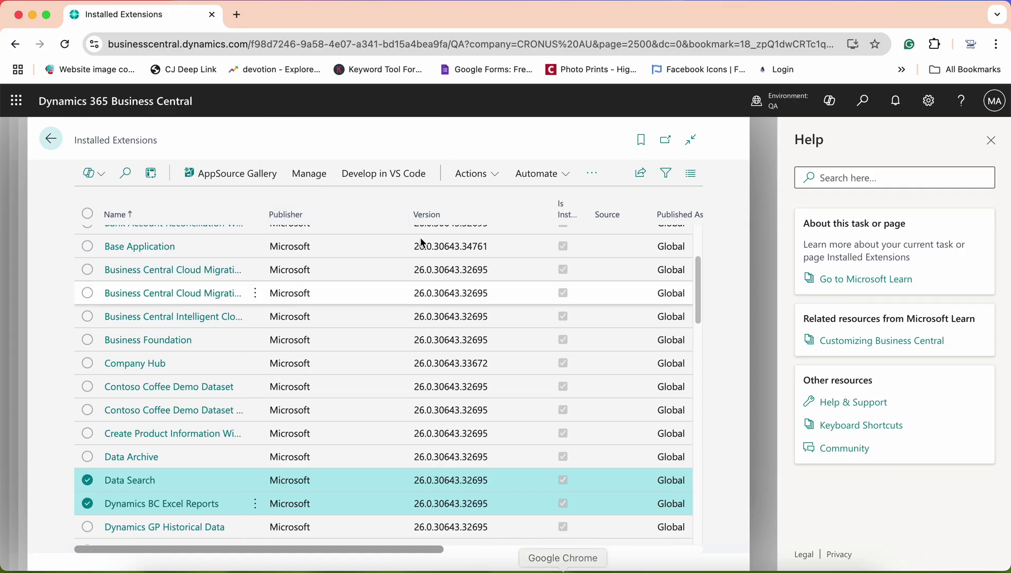
left_click(380, 181)
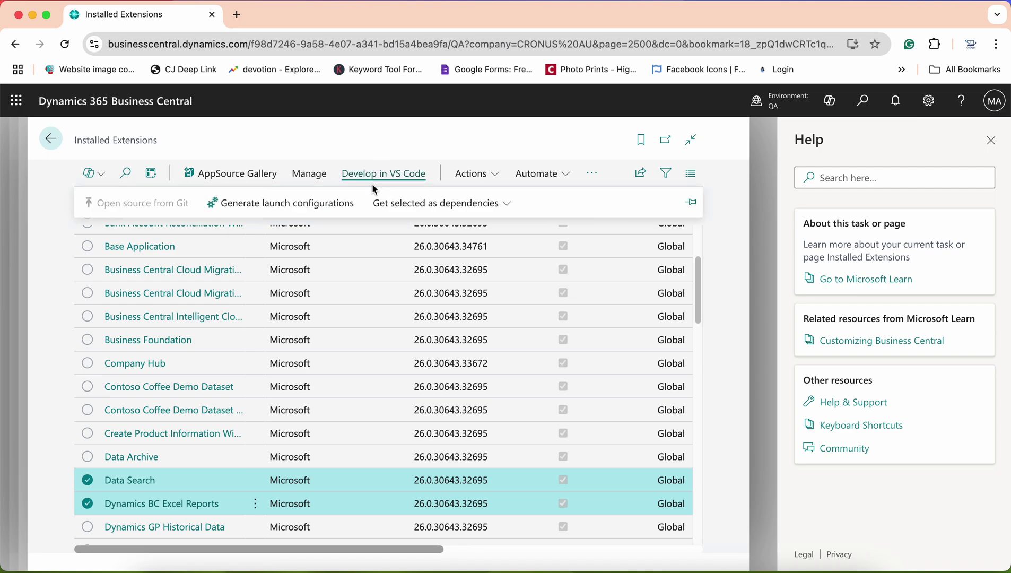